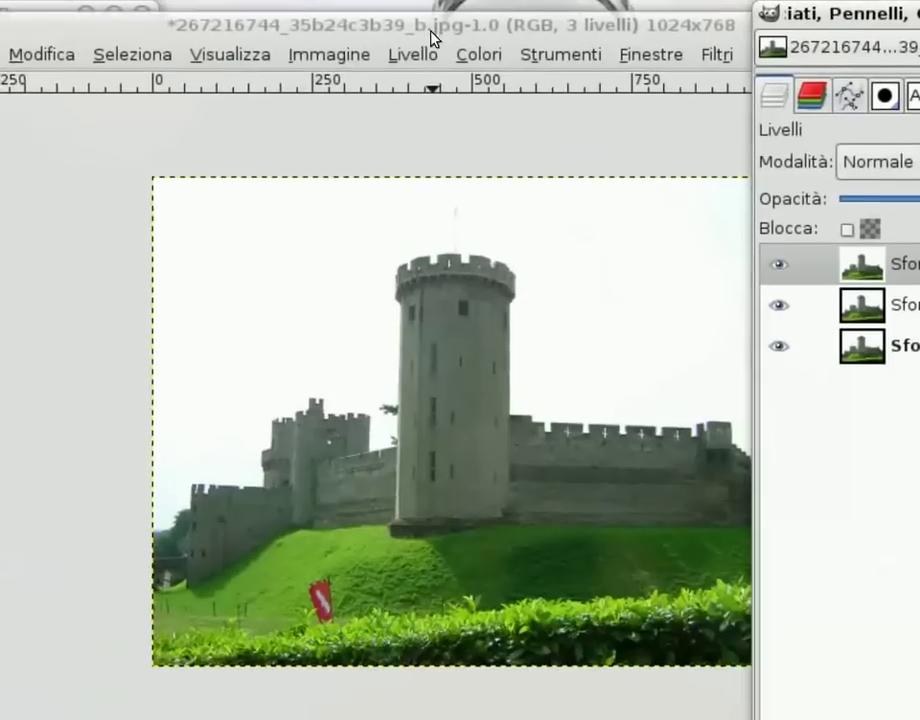
- Apply a Threshold of 237–255 to Sfondo copia#1, making a black castle silhouette on white
left_click(480, 56)
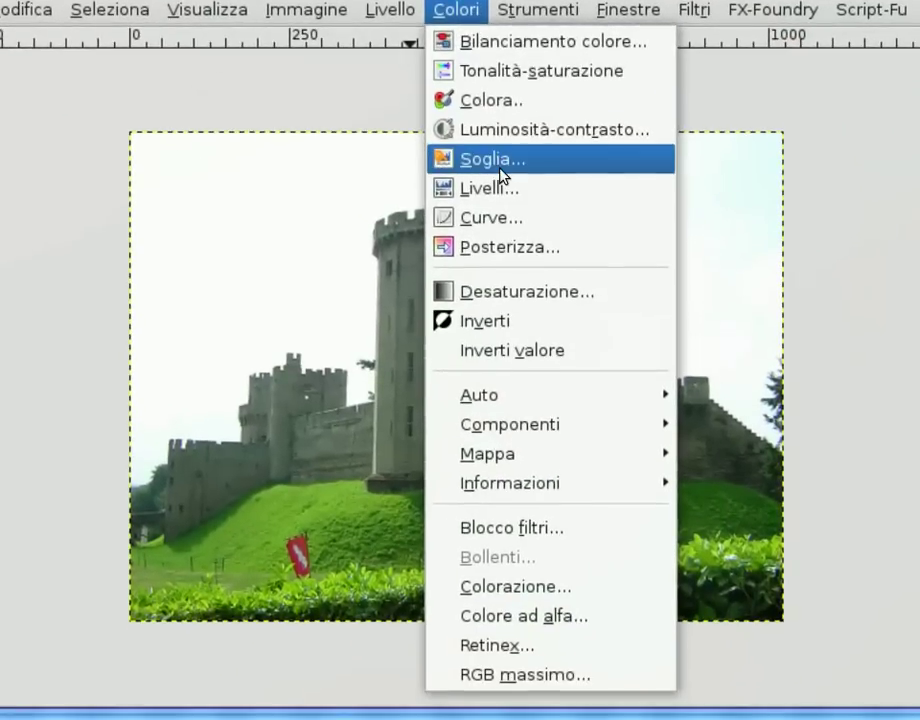
left_click(500, 175)
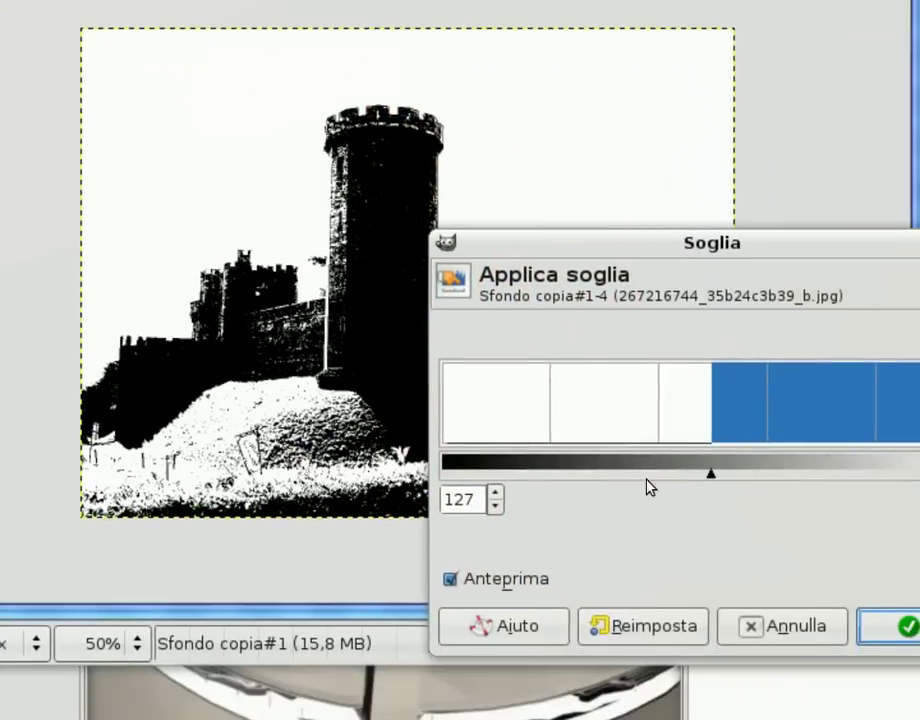
left_click_drag(702, 480, 820, 492)
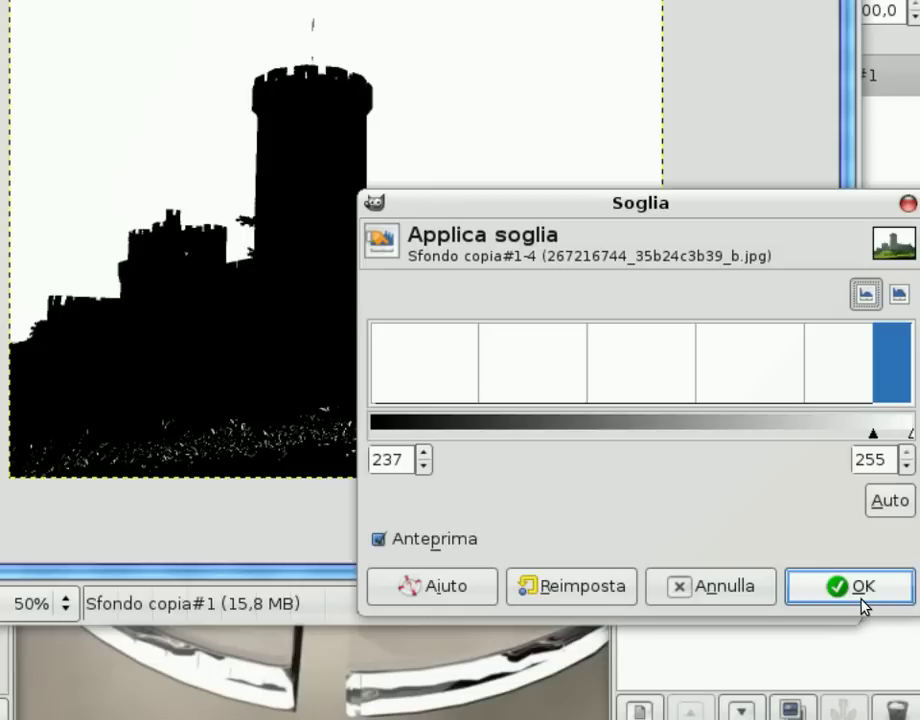
left_click(861, 600)
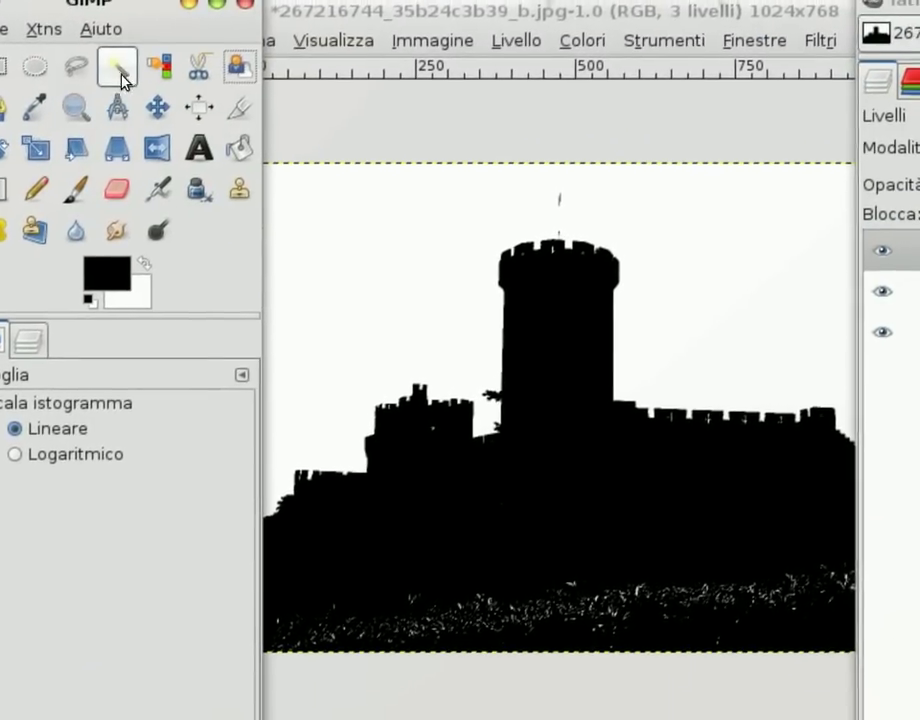
- Fuzzy-select the white sky, grow it by 1 pixel, hide the silhouette, and select Sfondo copia
left_click(127, 64)
left_click(343, 215)
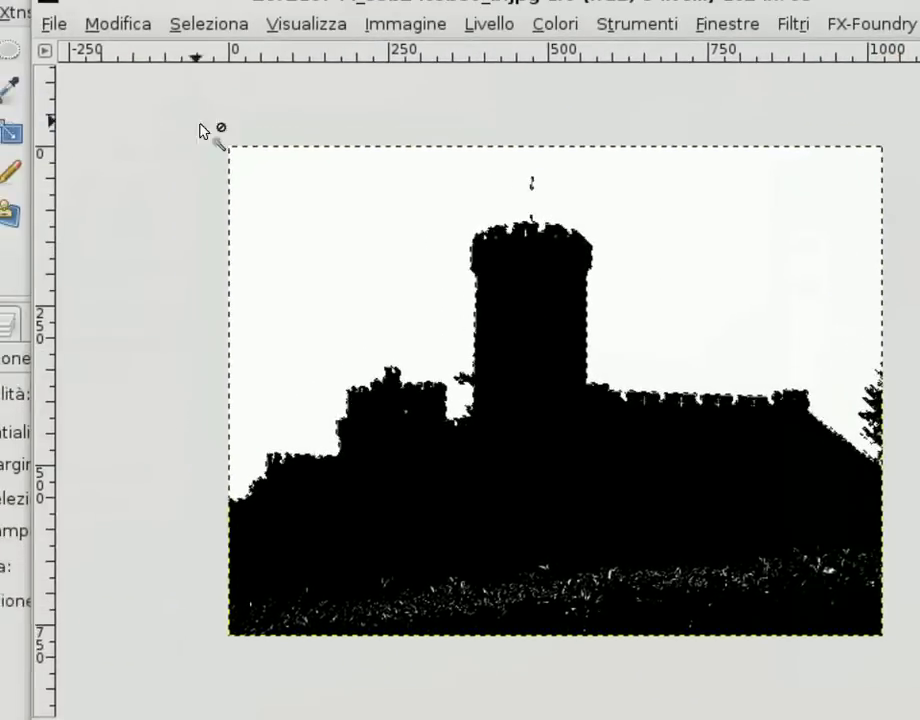
left_click(160, 2)
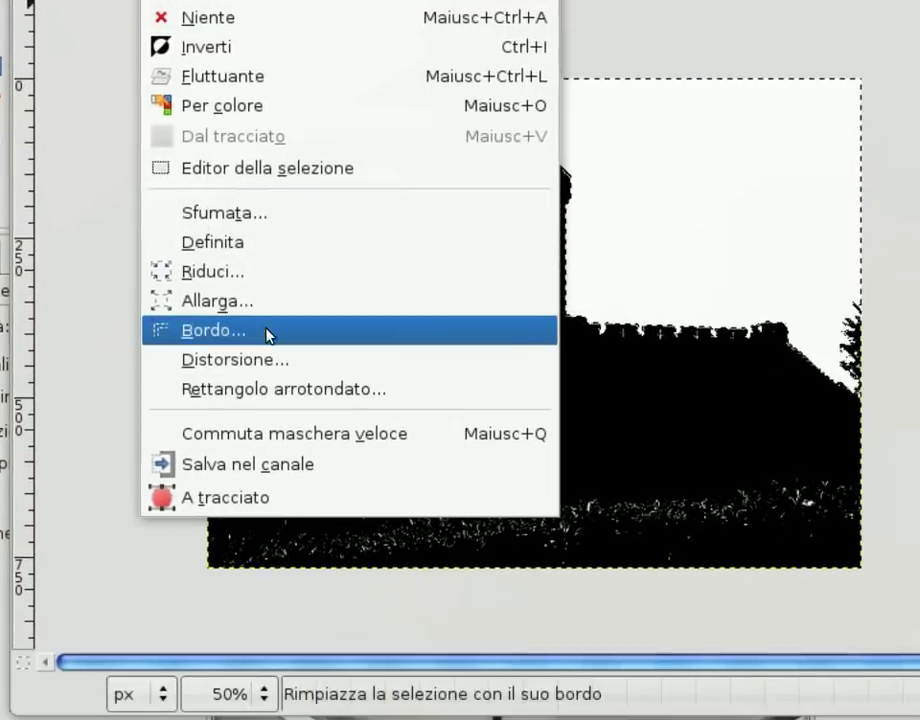
left_click(230, 300)
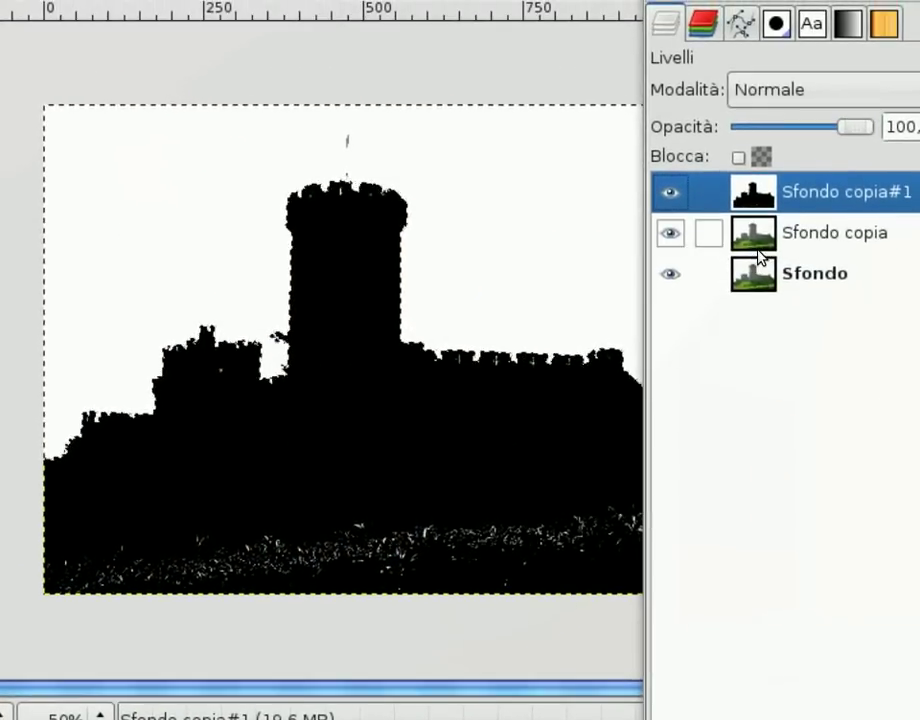
left_click(755, 240)
left_click(671, 233, "shift")
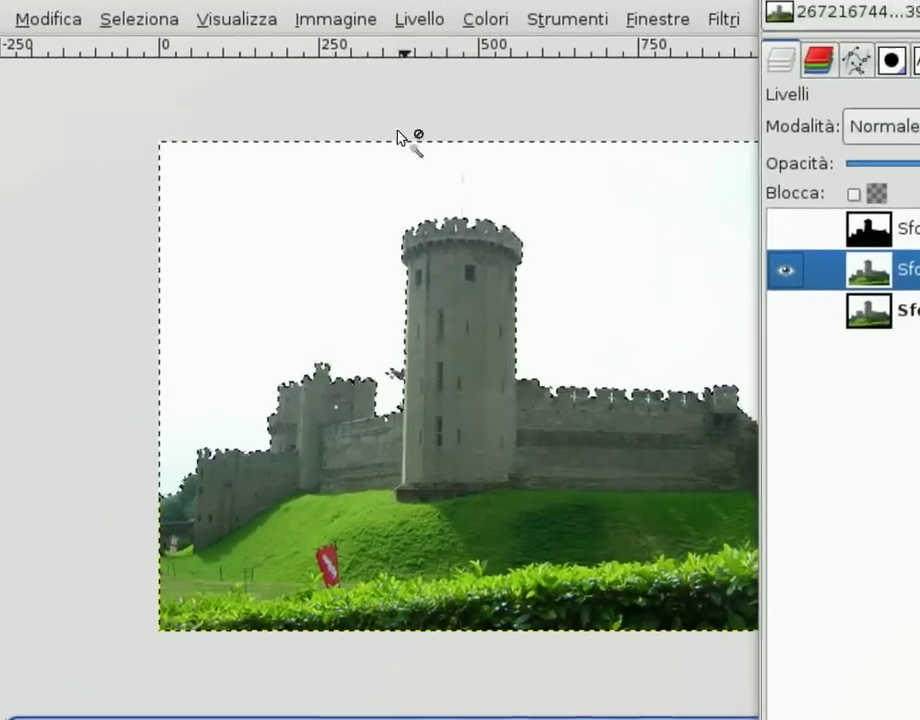
- Clear the selected sky from Sfondo copia to transparency, then deselect everything
left_click(215, 46)
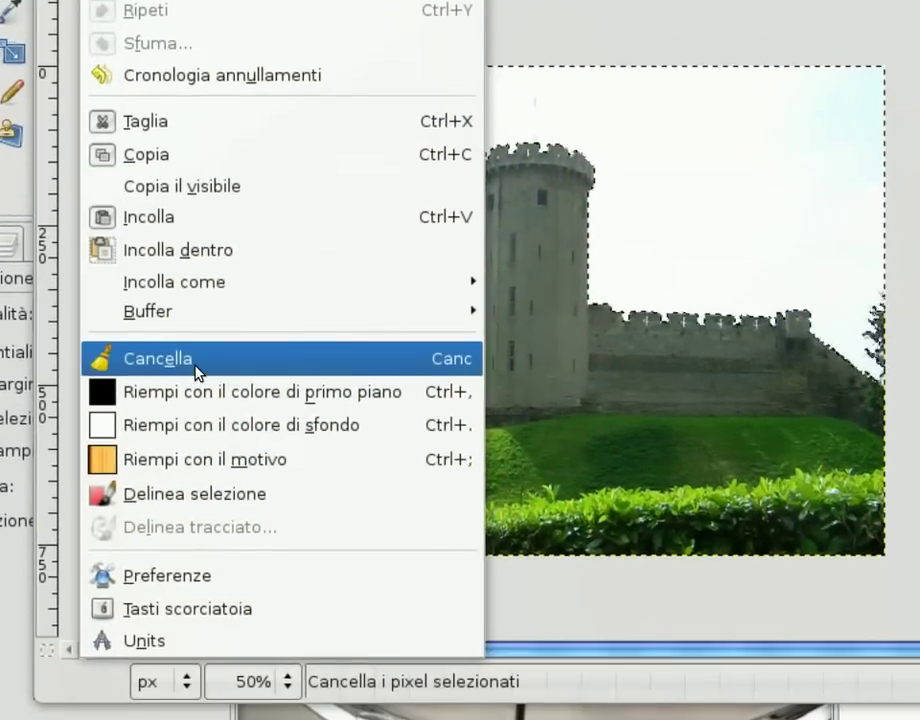
left_click(195, 466)
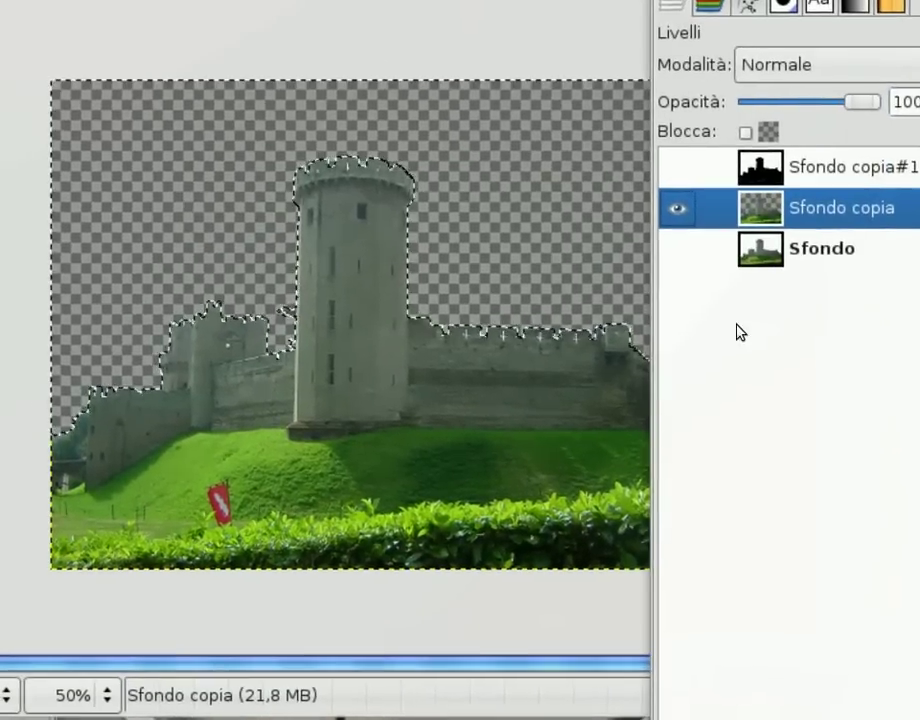
left_click(200, 37)
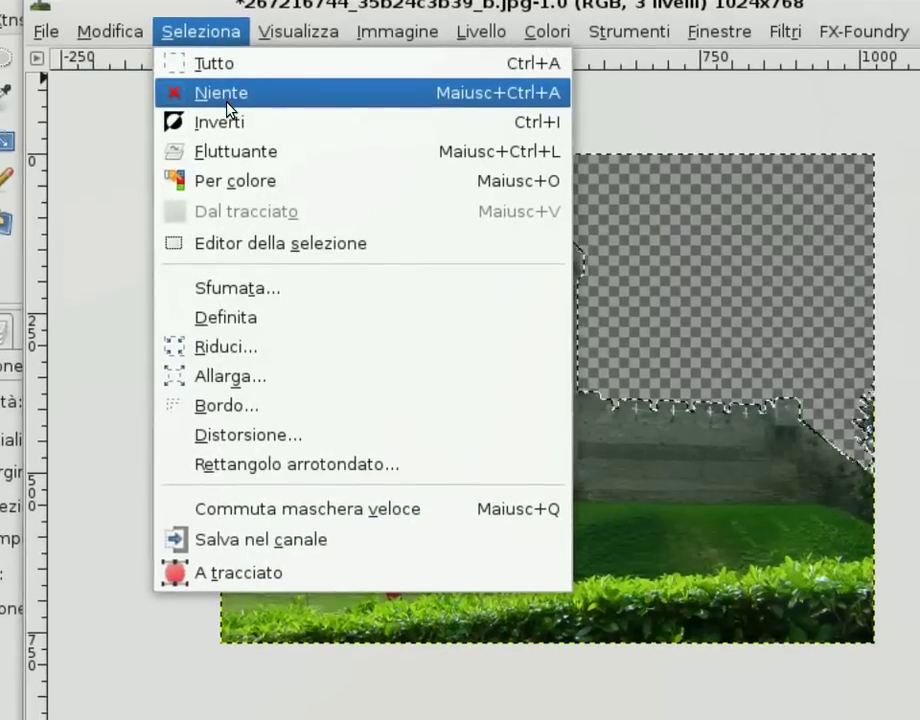
left_click(226, 102)
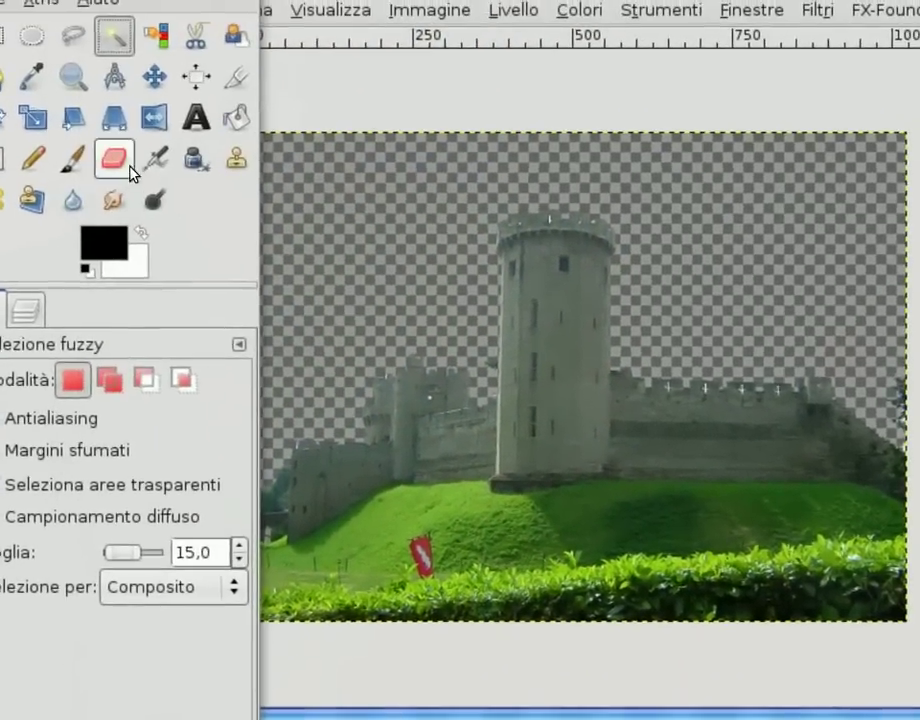
- Set up the Eraser with the Circle Fuzzy (07) brush at scale 0,44, zoomed in
left_click(118, 158)
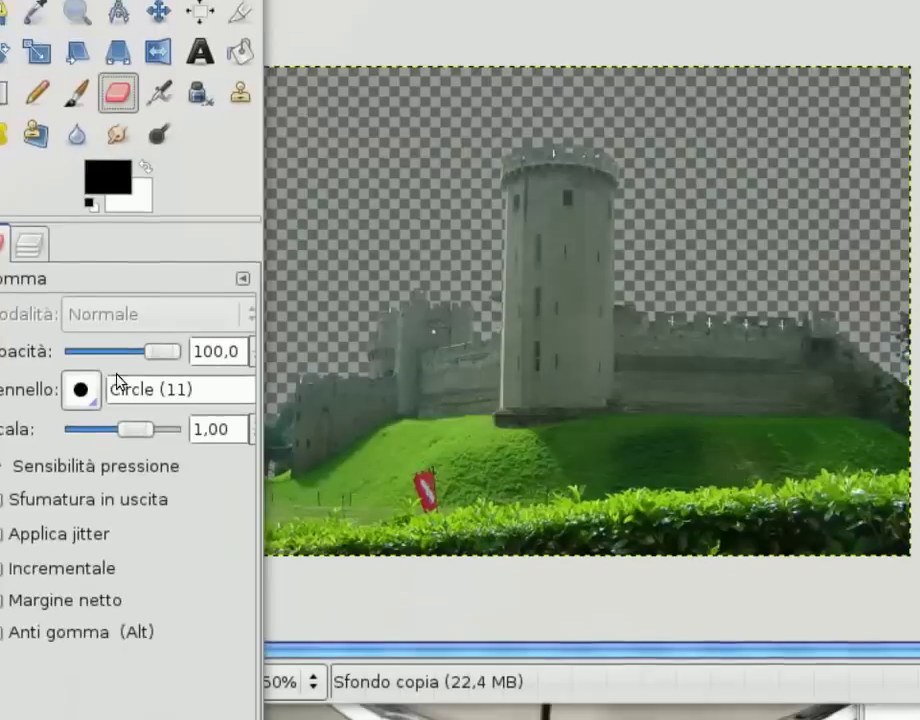
left_click(85, 388)
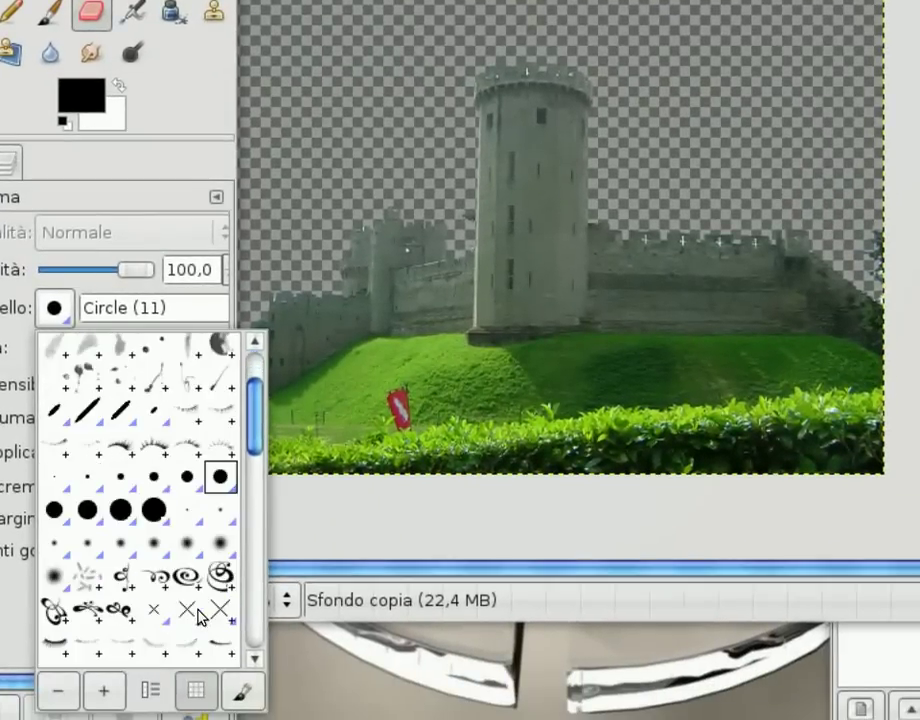
left_click(54, 545)
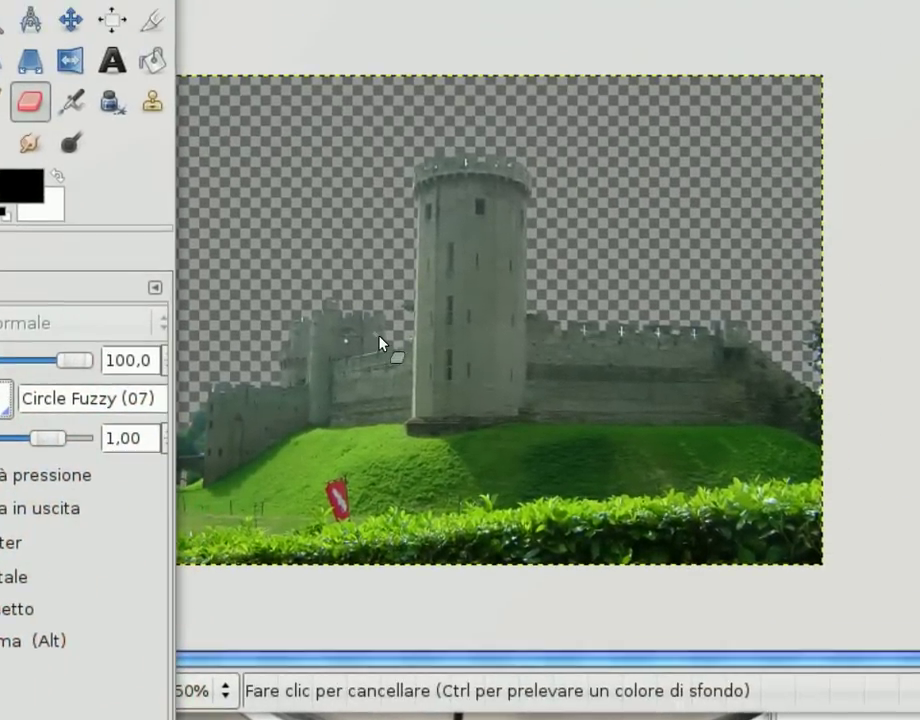
key("1")
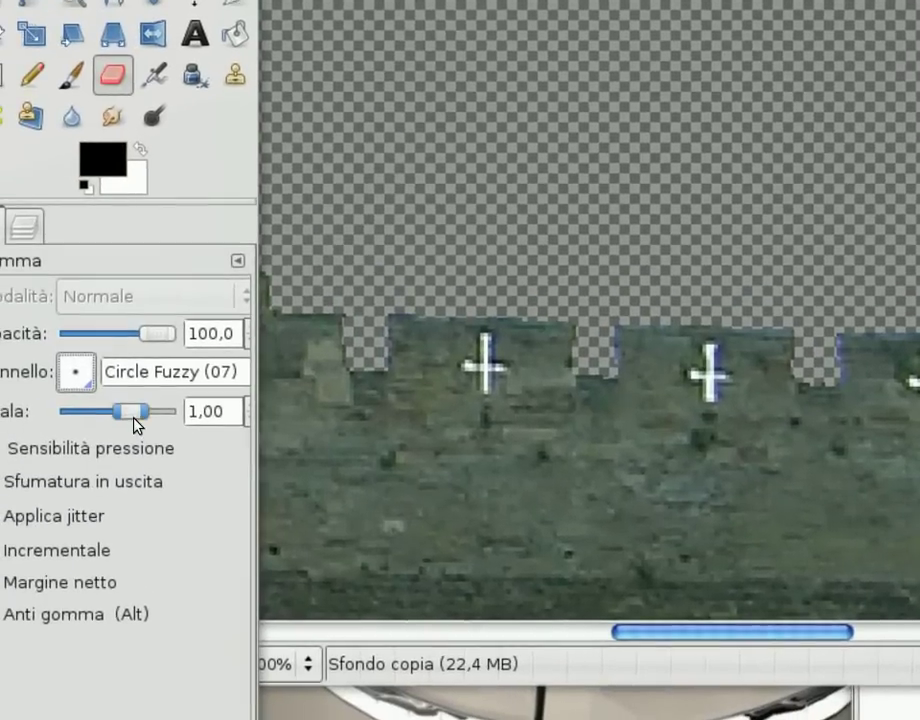
left_click_drag(103, 421, 128, 420)
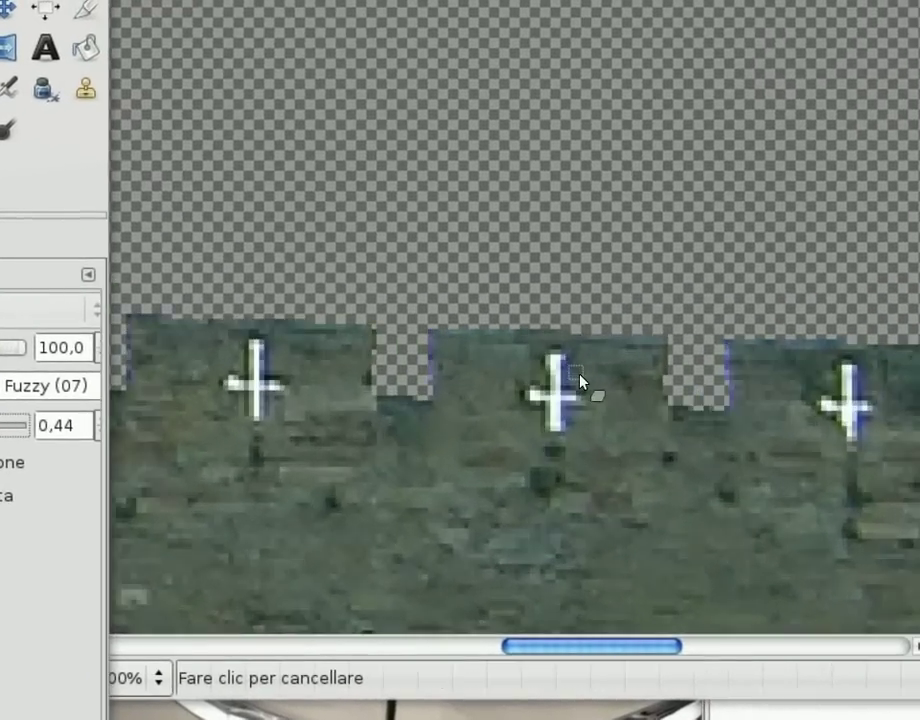
- Erase the bluish sky fringes around the wall crosses and along the battlements
left_click_drag(556, 385, 560, 425)
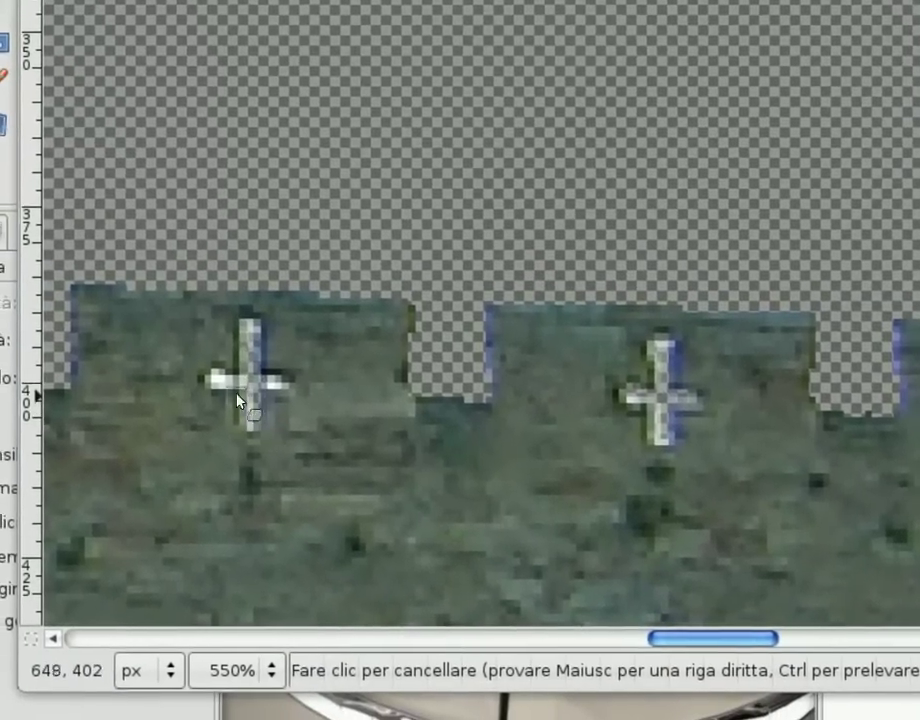
left_click_drag(256, 410, 238, 392)
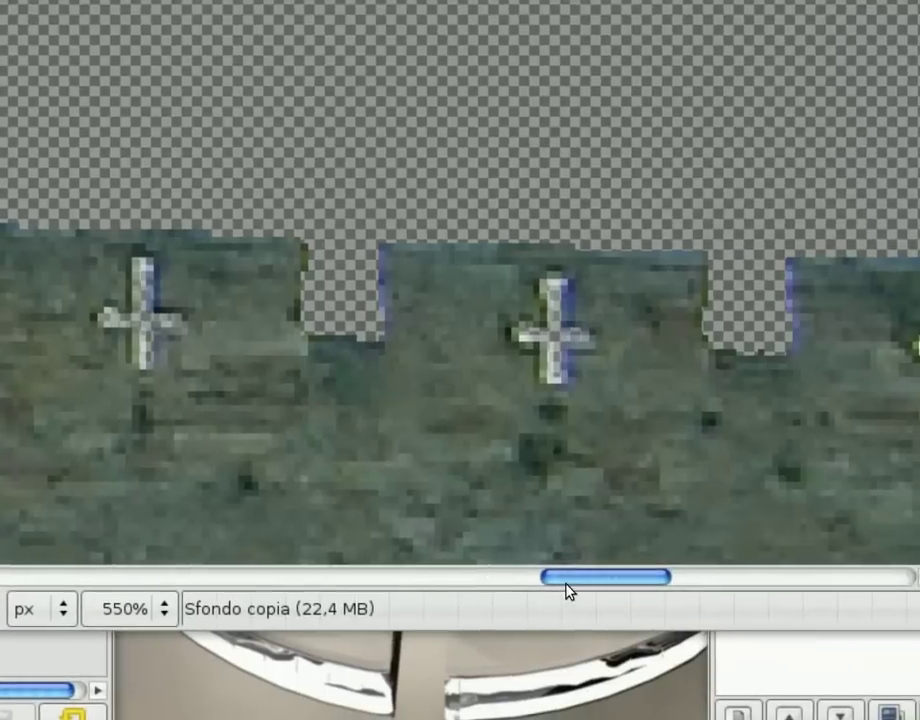
left_click_drag(543, 580, 588, 570)
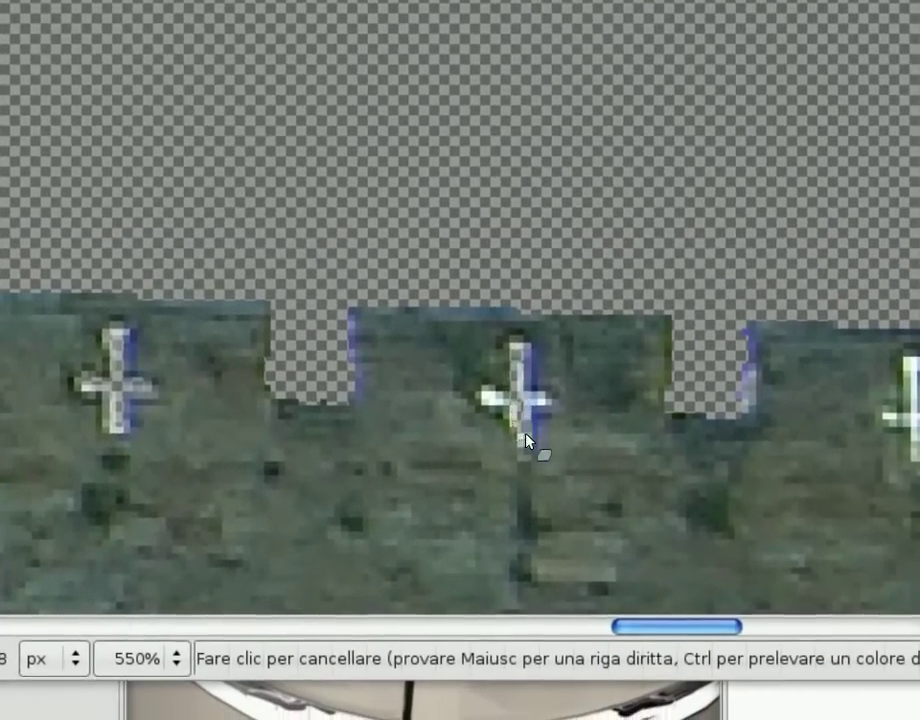
left_click_drag(528, 437, 499, 411)
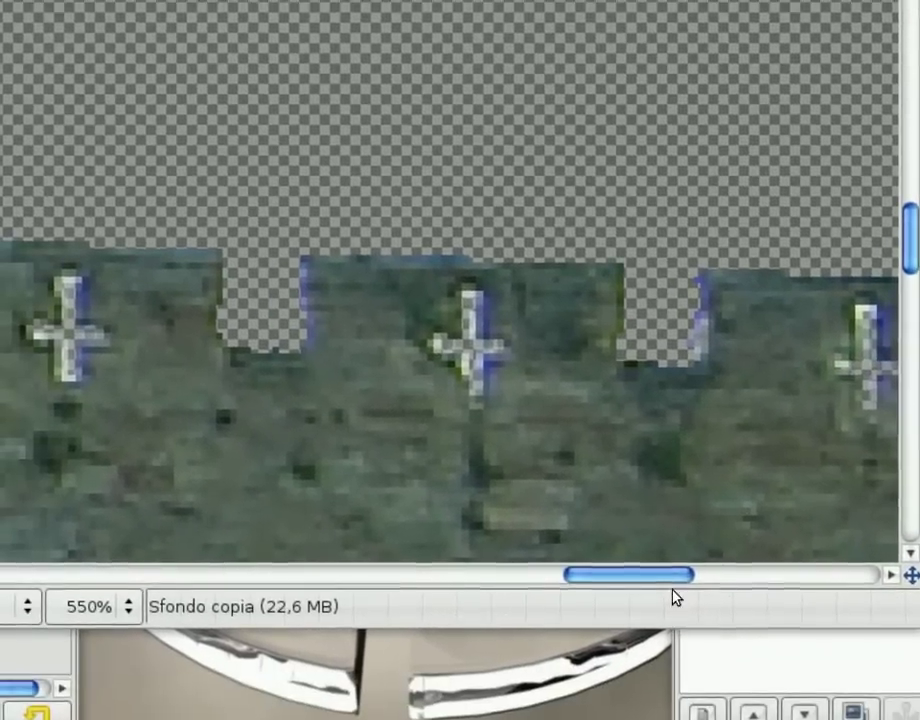
left_click_drag(674, 580, 385, 572)
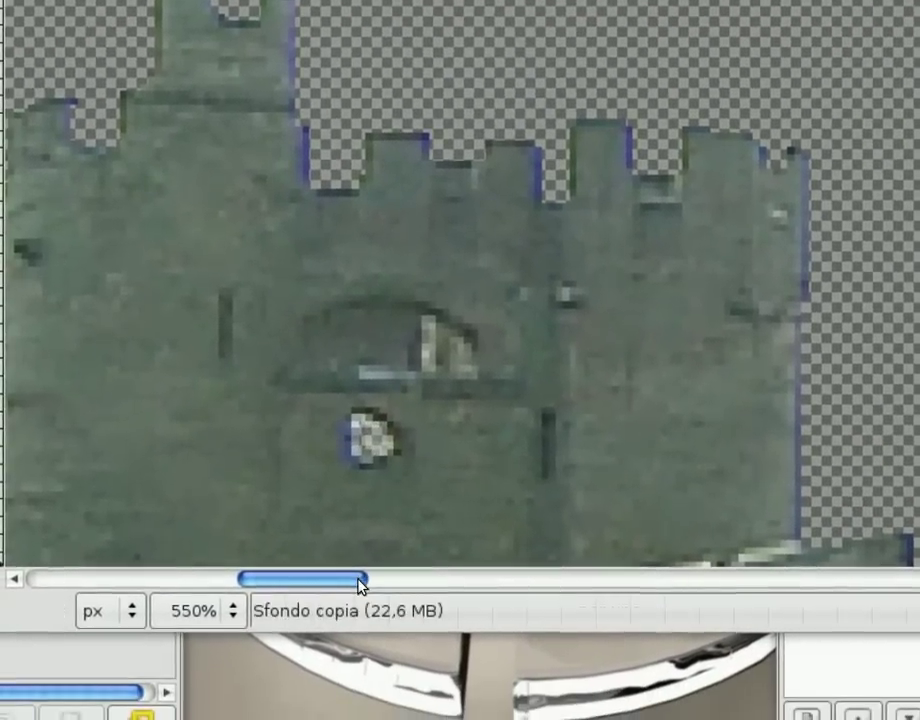
left_click_drag(360, 611, 255, 611)
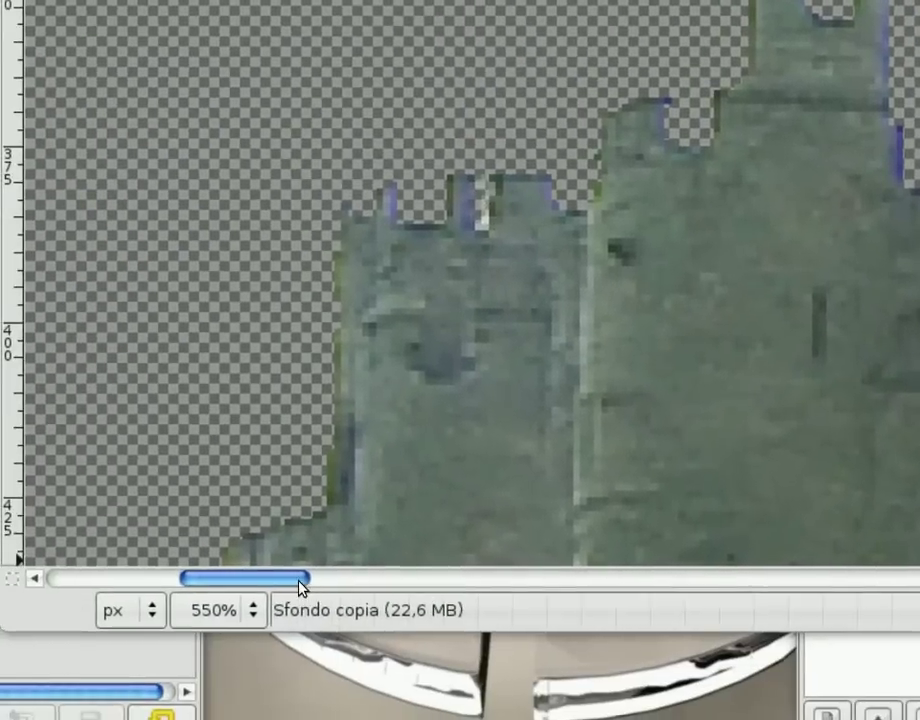
left_click_drag(255, 676, 155, 676)
scroll(390, 390, "down", 5)
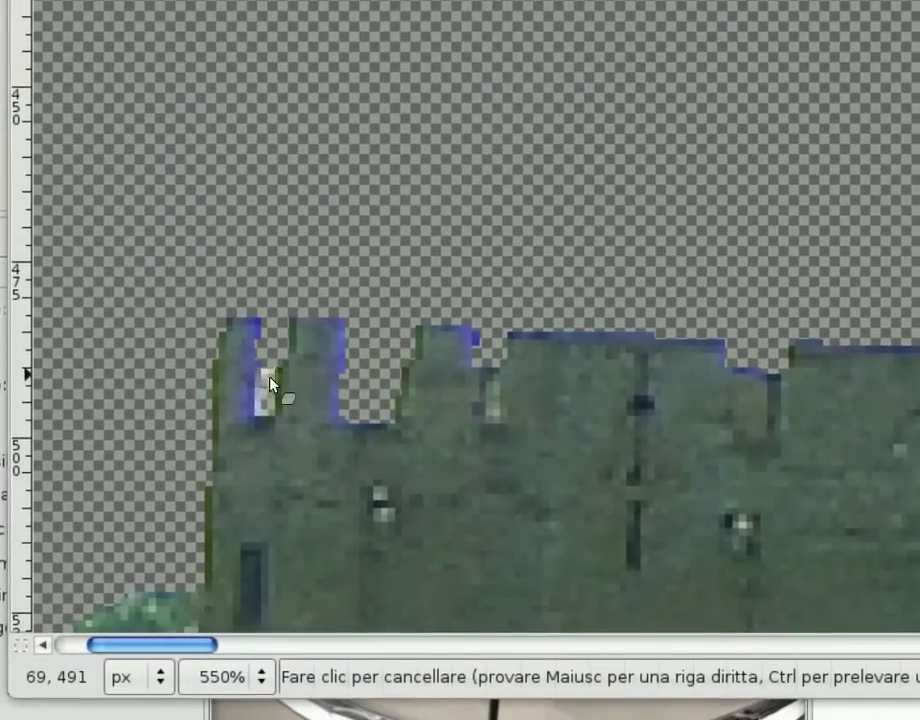
scroll(385, 395, "down", 2, "ctrl")
scroll(385, 395, "down", 1, "ctrl")
scroll(524, 376, "down", 2, "ctrl")
scroll(616, 411, "down", 1, "ctrl")
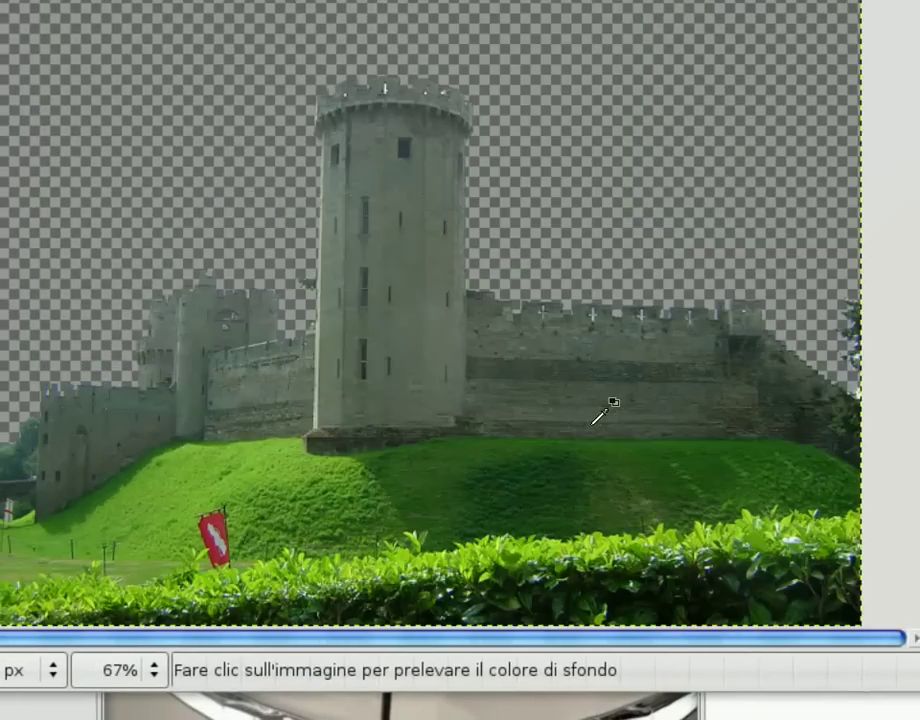
scroll(456, 181, "up", 4, "ctrl")
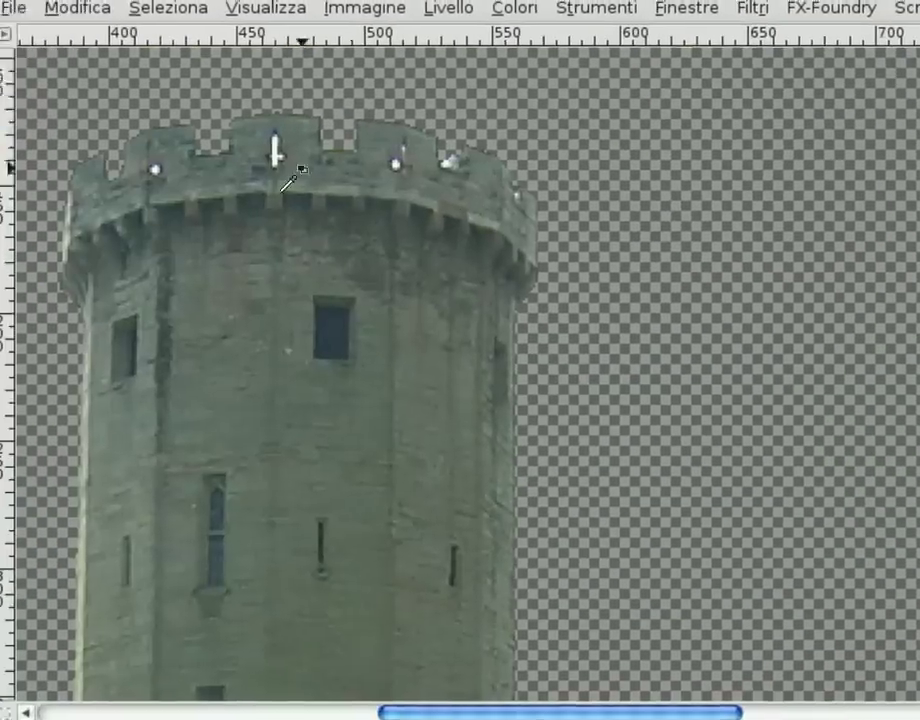
scroll(392, 203, "up", 2, "ctrl")
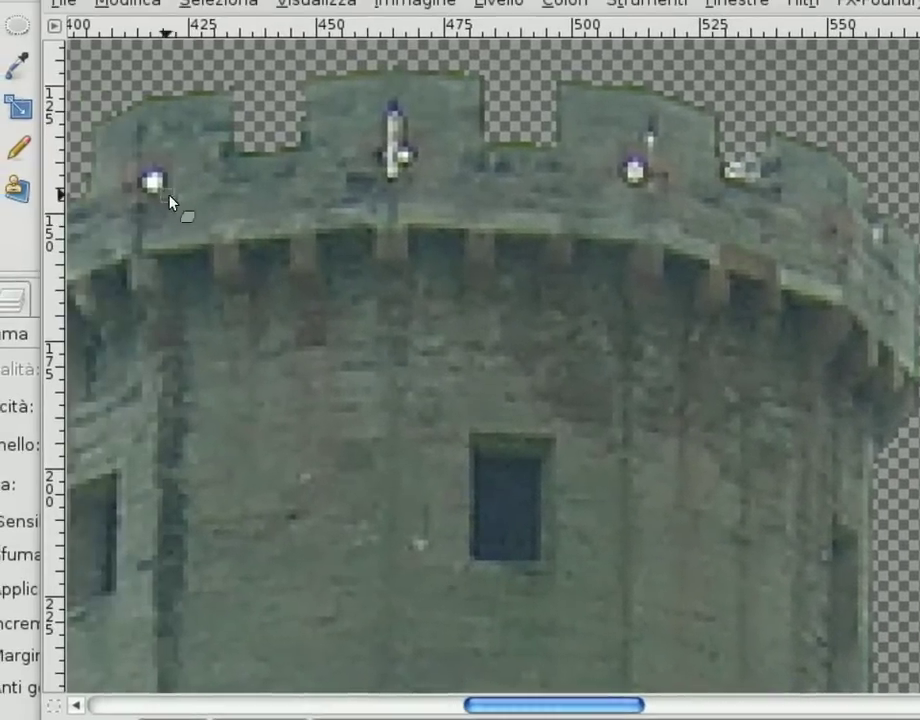
key("shift+ctrl+j")
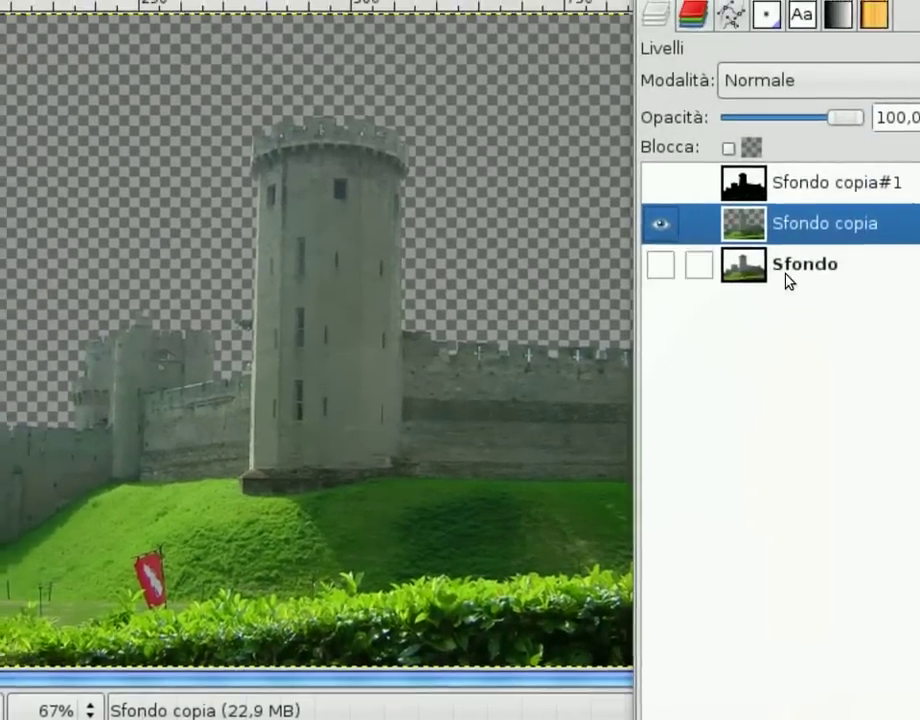
- Delete the black silhouette layer Sfondo copia#1
left_click(790, 210)
left_click(885, 680)
left_click(810, 218)
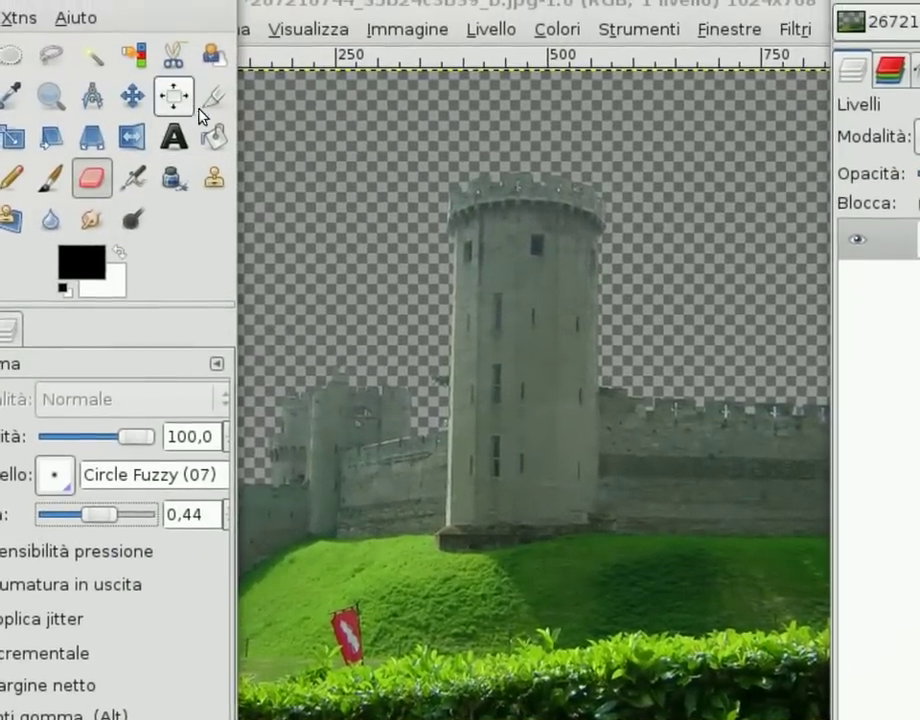
- Crop the image to 818×618 from offset 31,0, trimming away the left edge strip
left_click(148, 94)
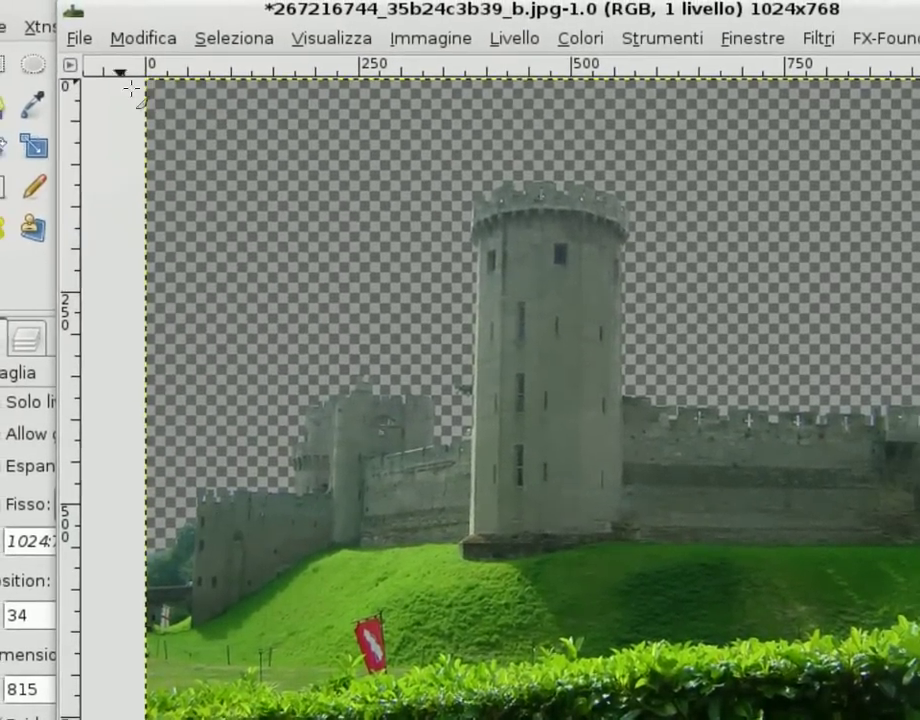
left_click_drag(131, 89, 692, 468)
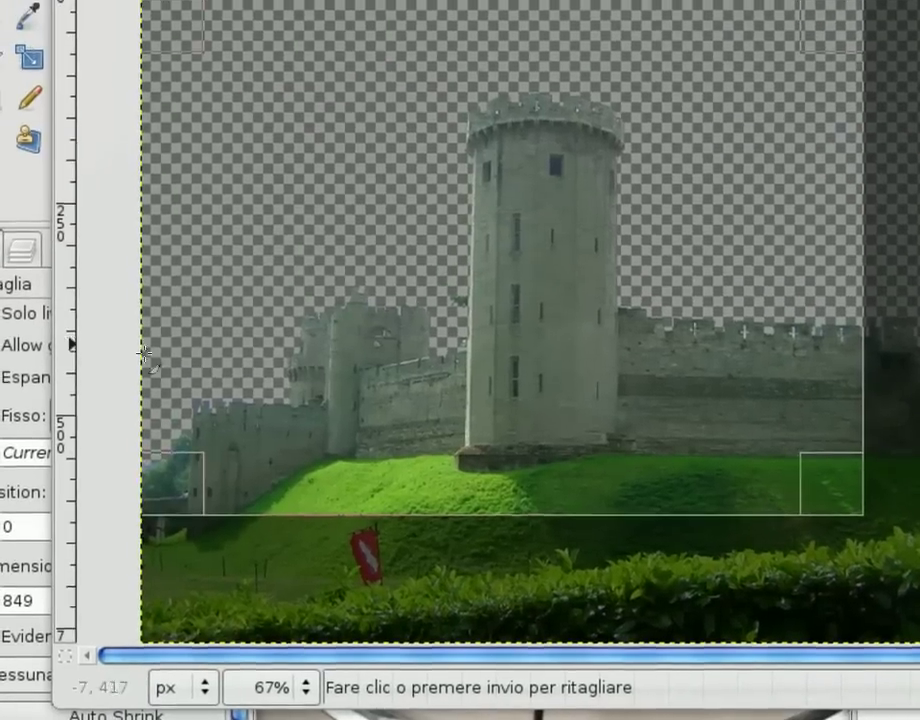
key("plus")
key("plus")
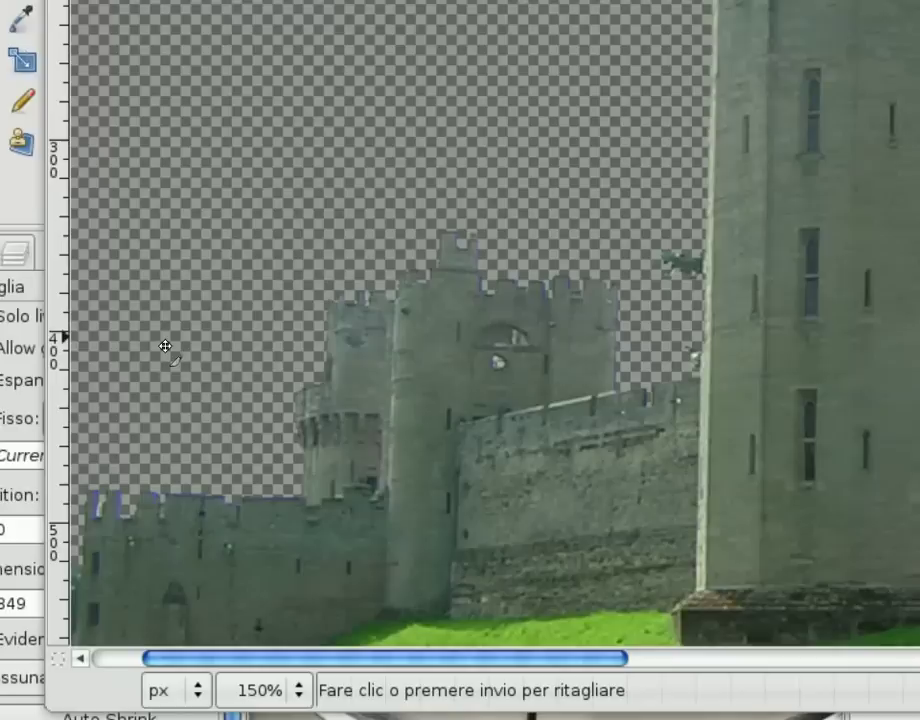
scroll(170, 350, "down", 5)
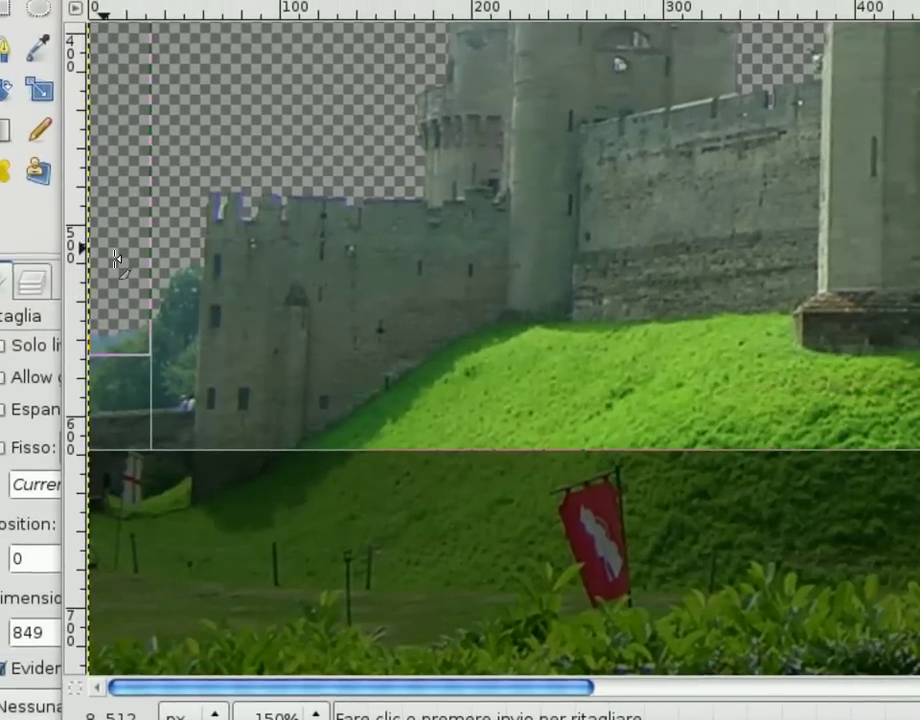
left_click_drag(112, 252, 145, 255)
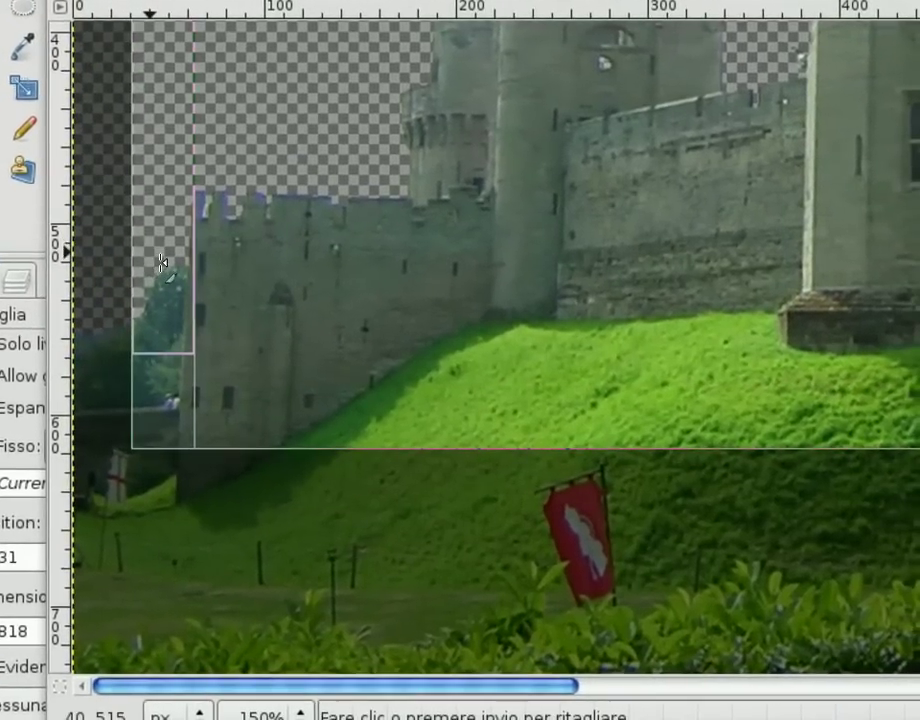
key("minus")
key("minus")
key("minus")
key("Return")
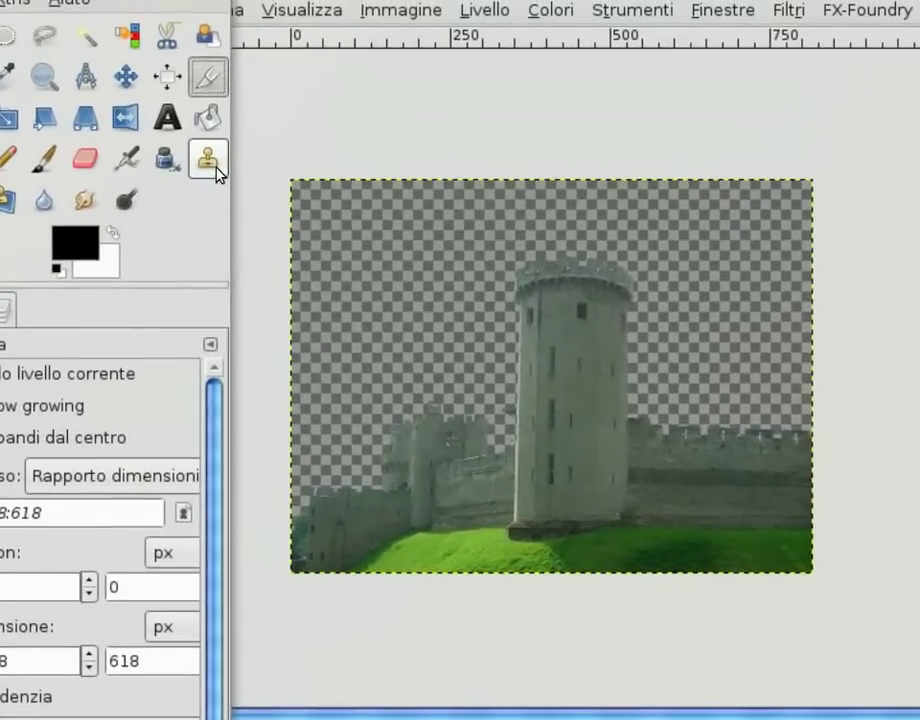
- Use the Clone tool with a Circle Fuzzy (19) brush, sourcing from the lower-right grass
left_click(214, 166)
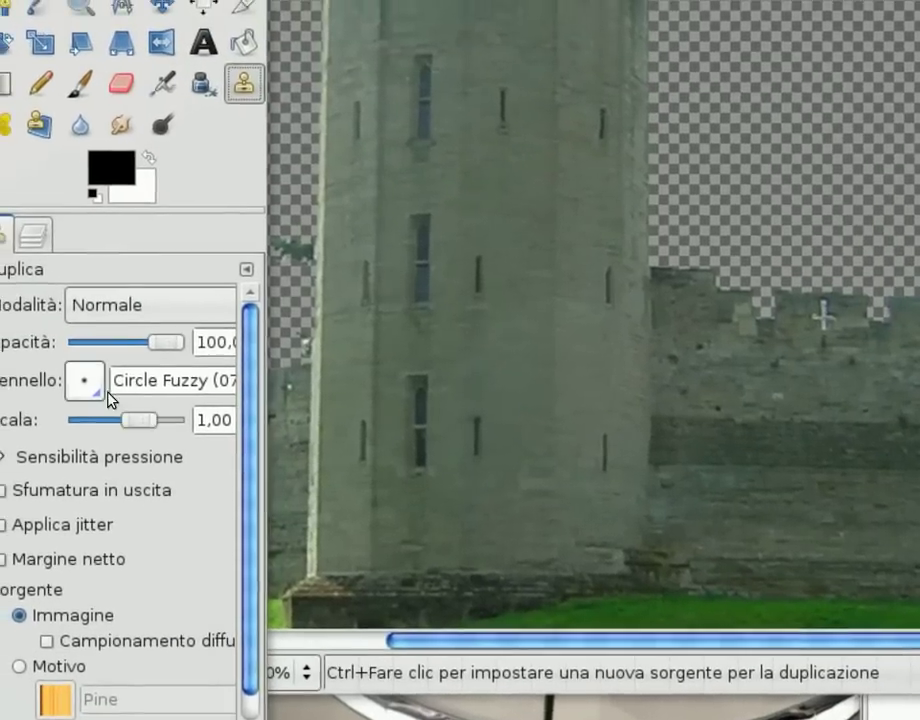
left_click(98, 378)
scroll(174, 605, "down", 2)
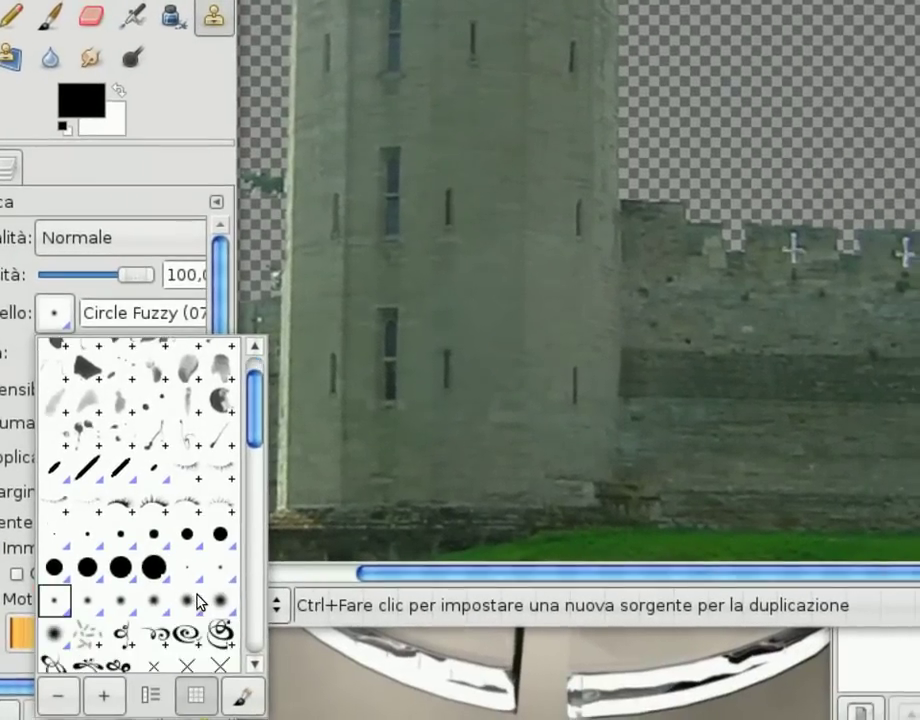
left_click(70, 585)
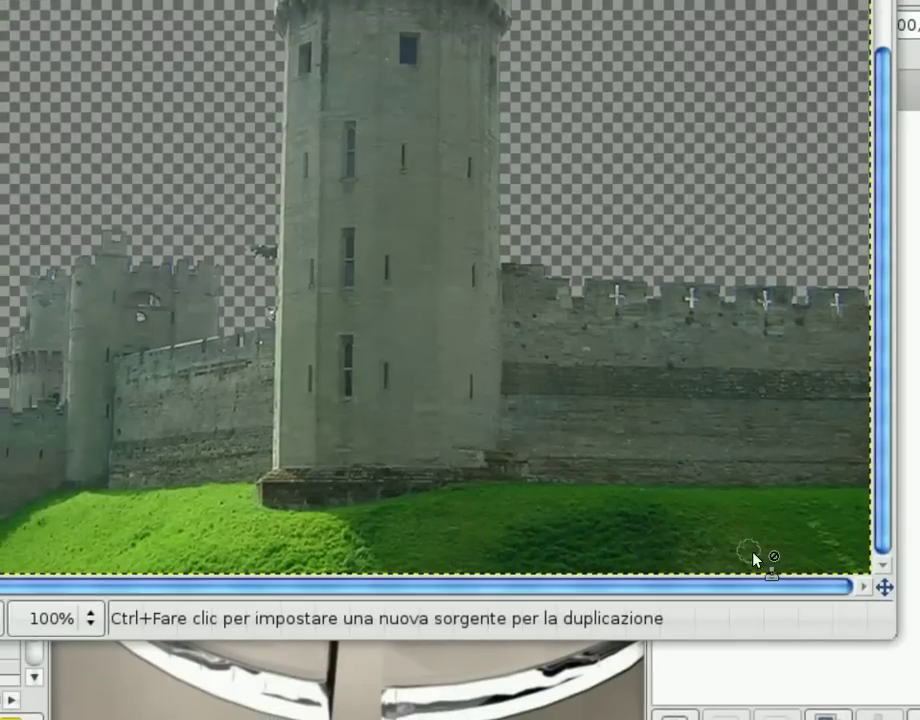
key("ctrl")
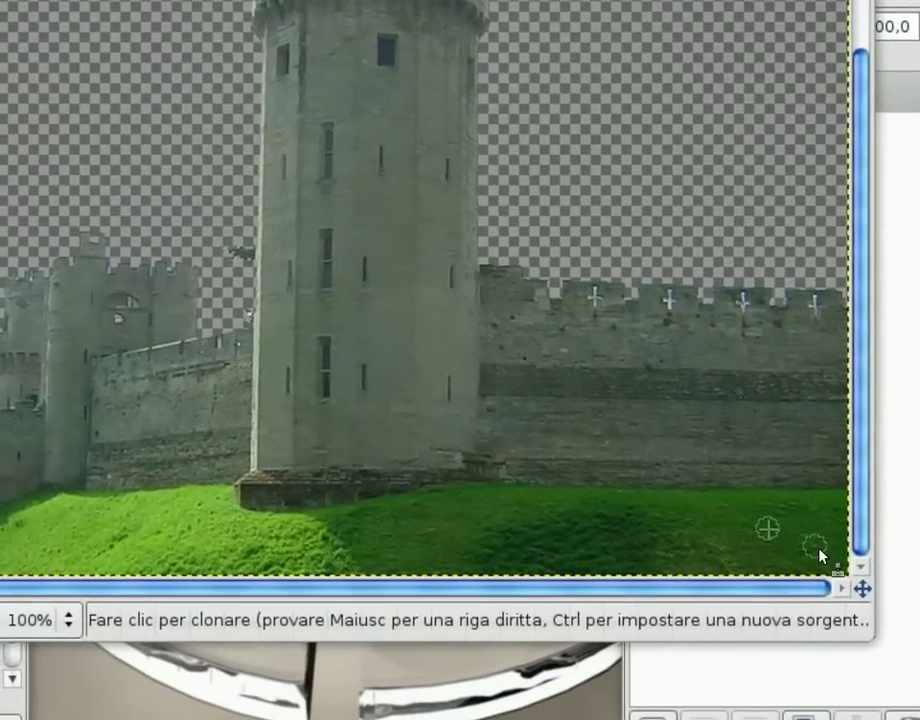
key("ctrl")
left_click(758, 541, "ctrl")
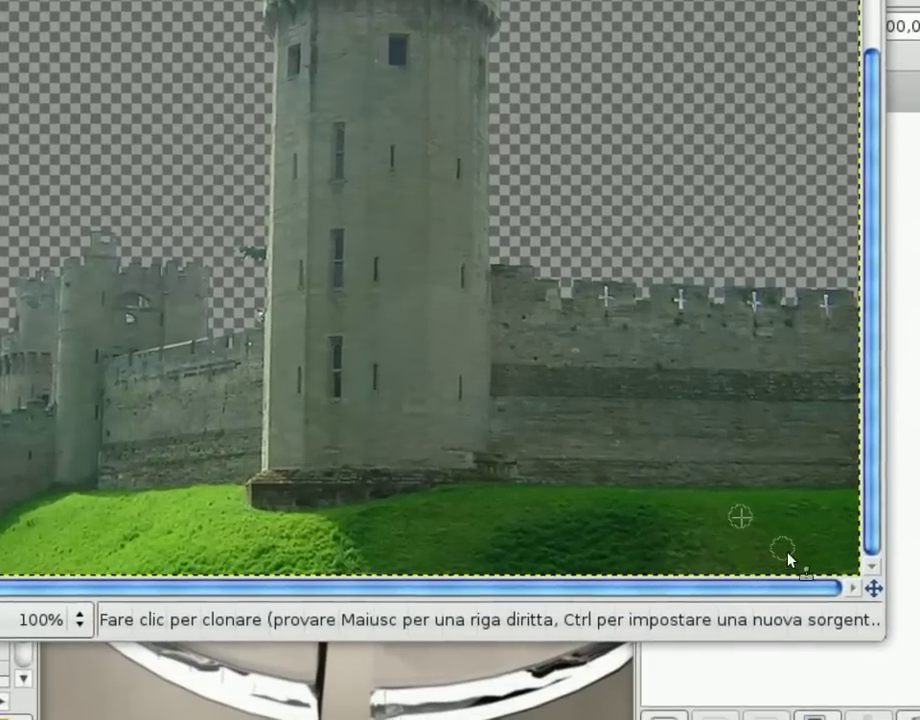
key("ctrl")
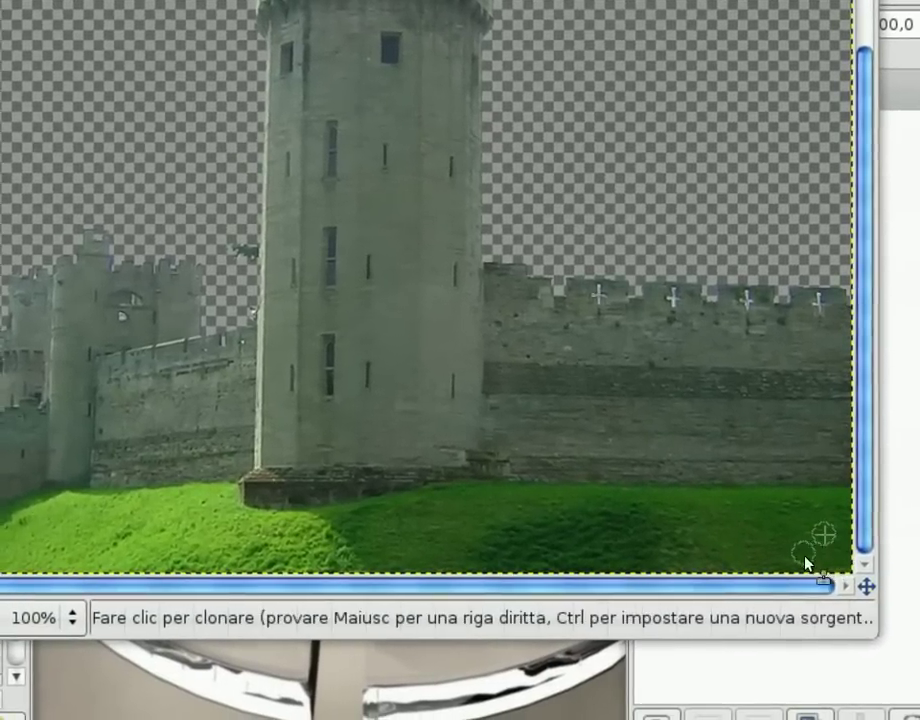
scroll(817, 406, "down", 3)
scroll(719, 375, "up", 1)
scroll(716, 370, "up", 1)
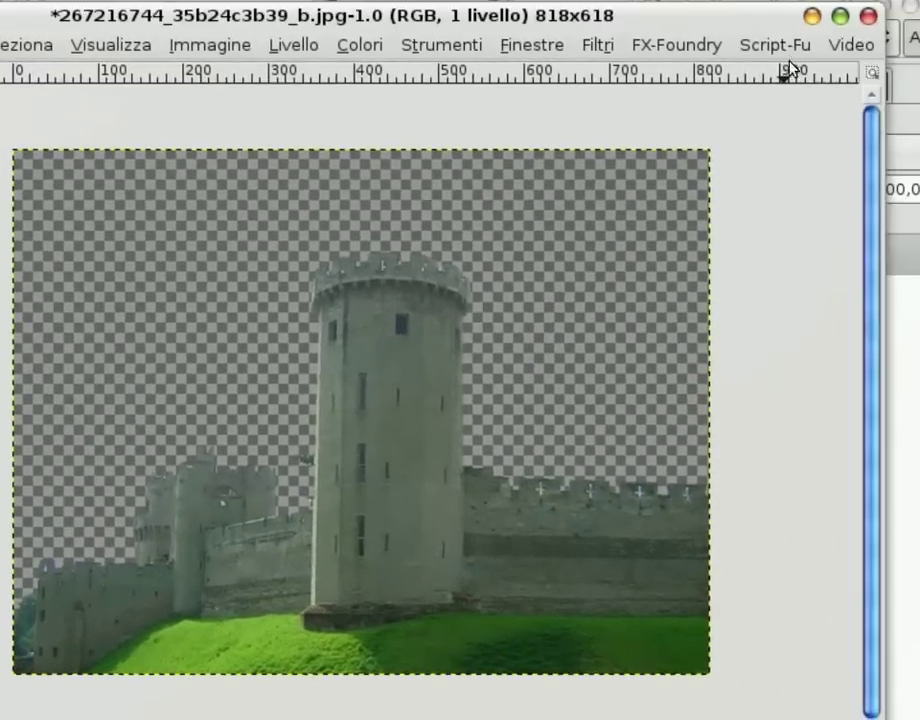
- Mirror the image horizontally with Script-Fu Mirror in place, doubling it to 1636×618
left_click(790, 52)
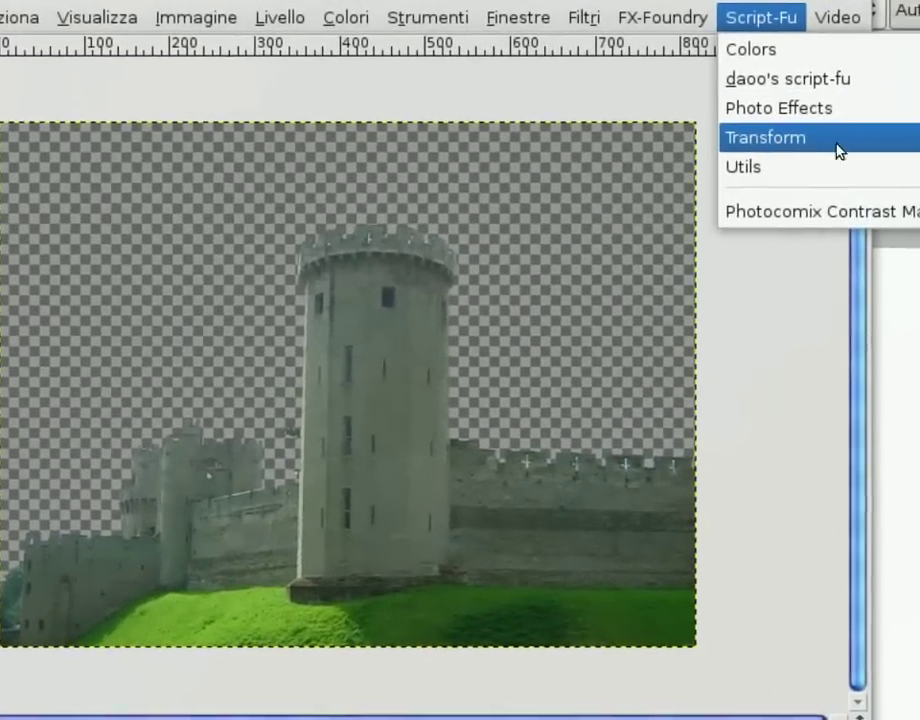
left_click(900, 150)
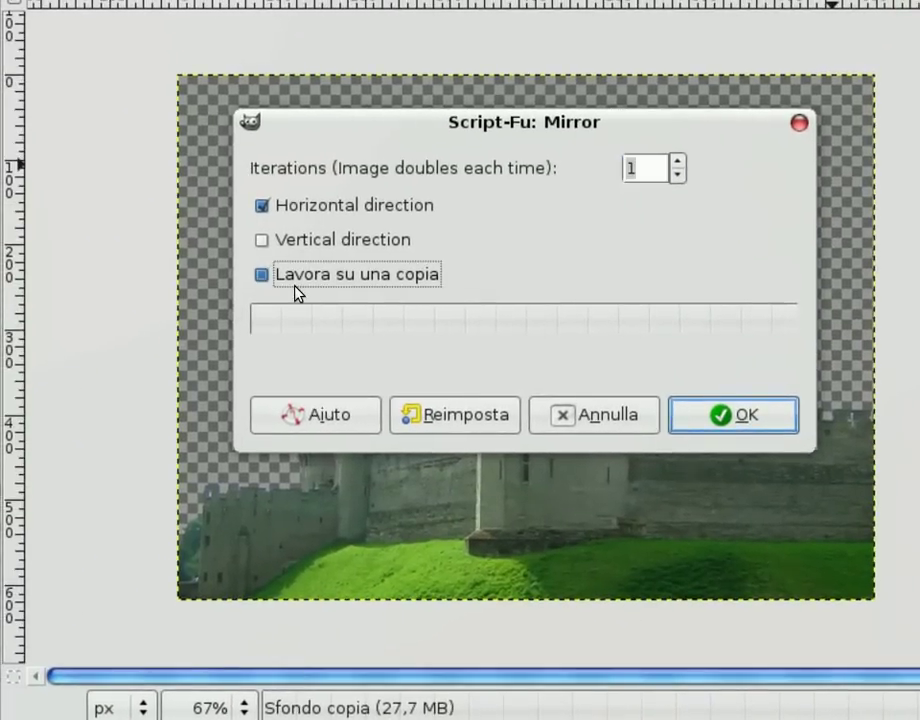
left_click(258, 271)
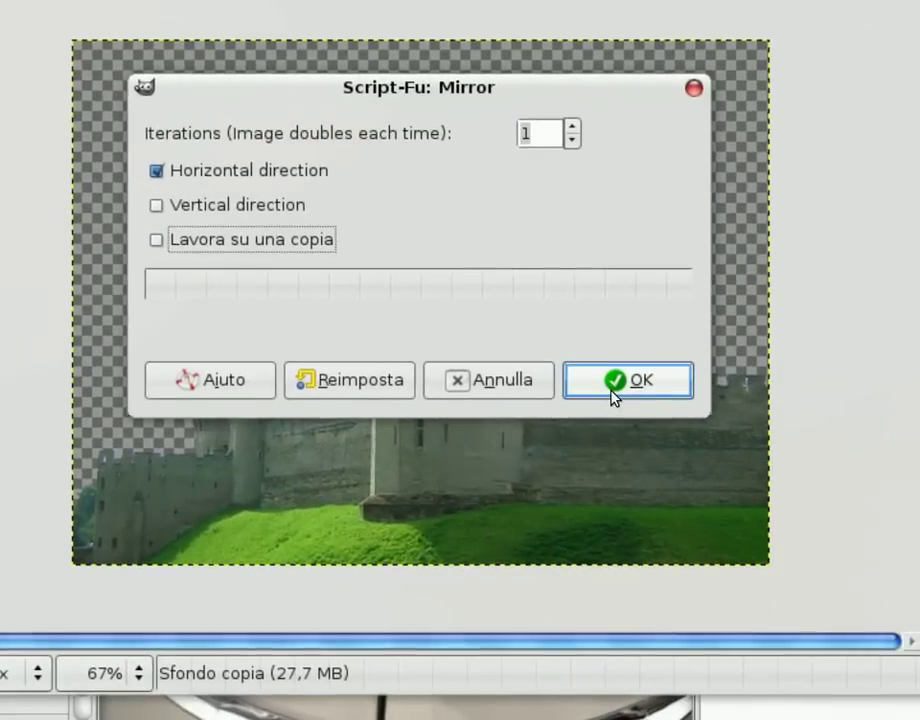
left_click(608, 396)
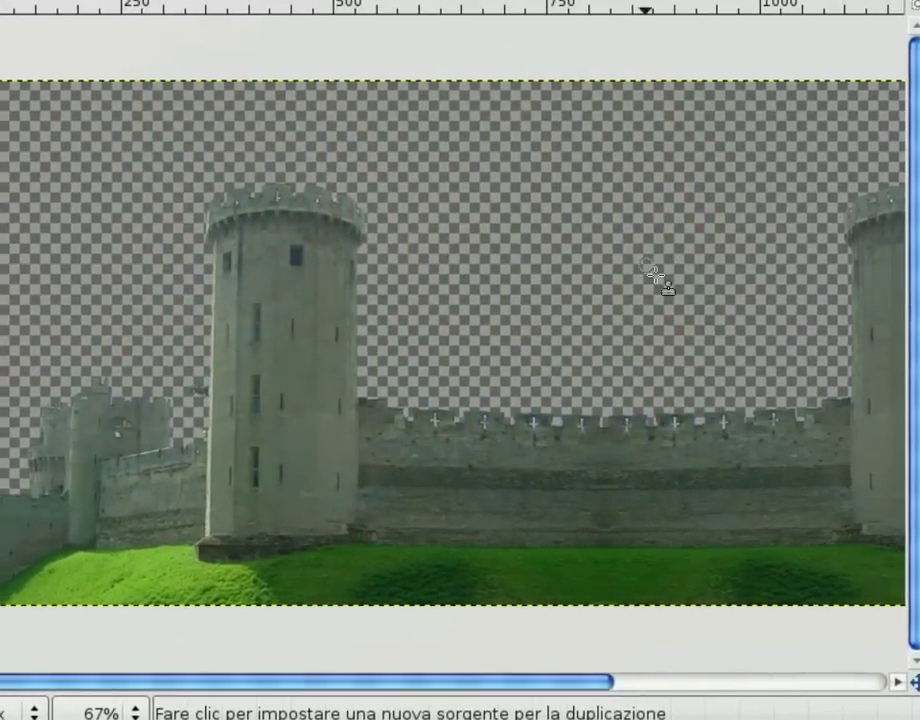
scroll(655, 275, "down", 1)
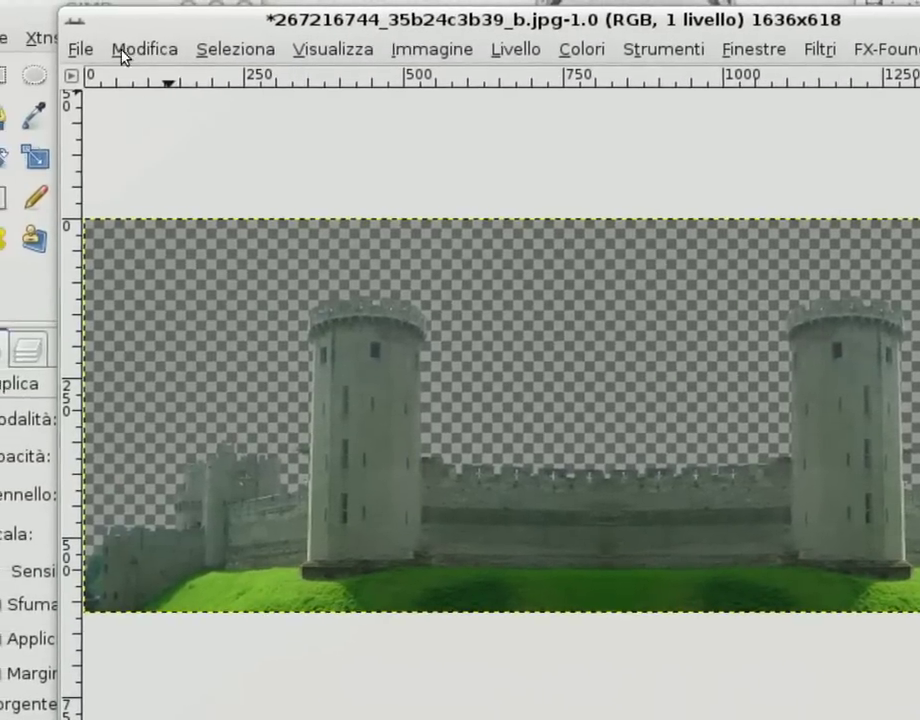
- Load cielo.jpg as a new layer over the mirrored castle image
left_click(102, 52)
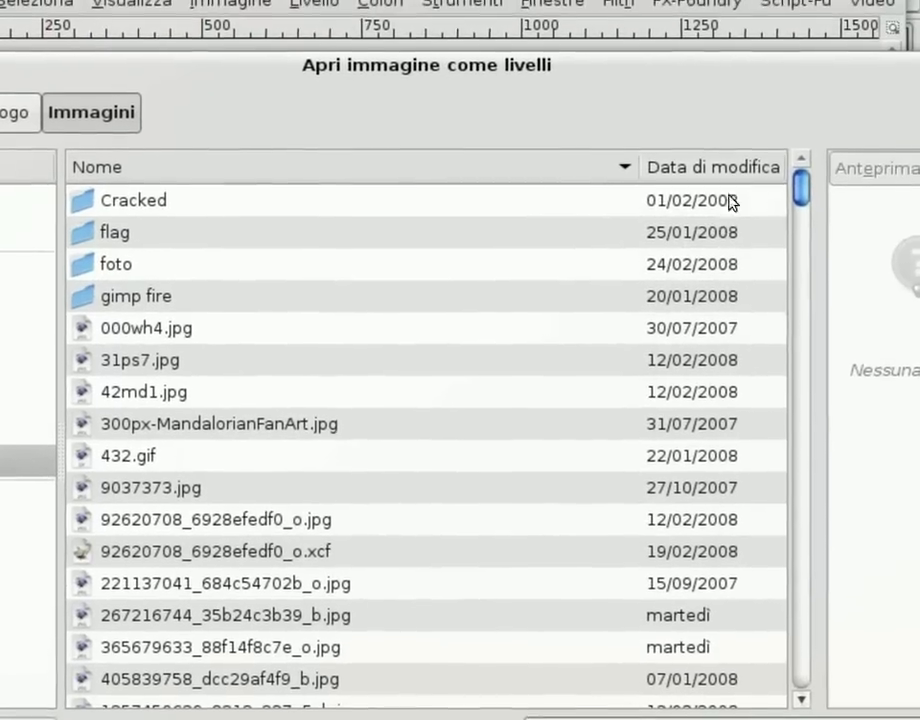
left_click(665, 186)
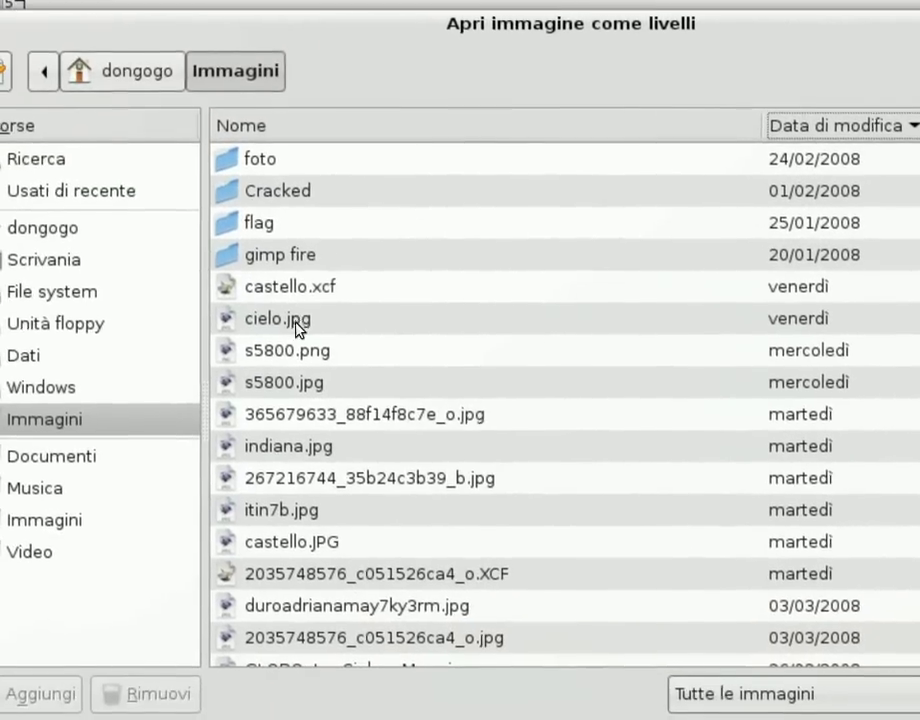
left_click(178, 365)
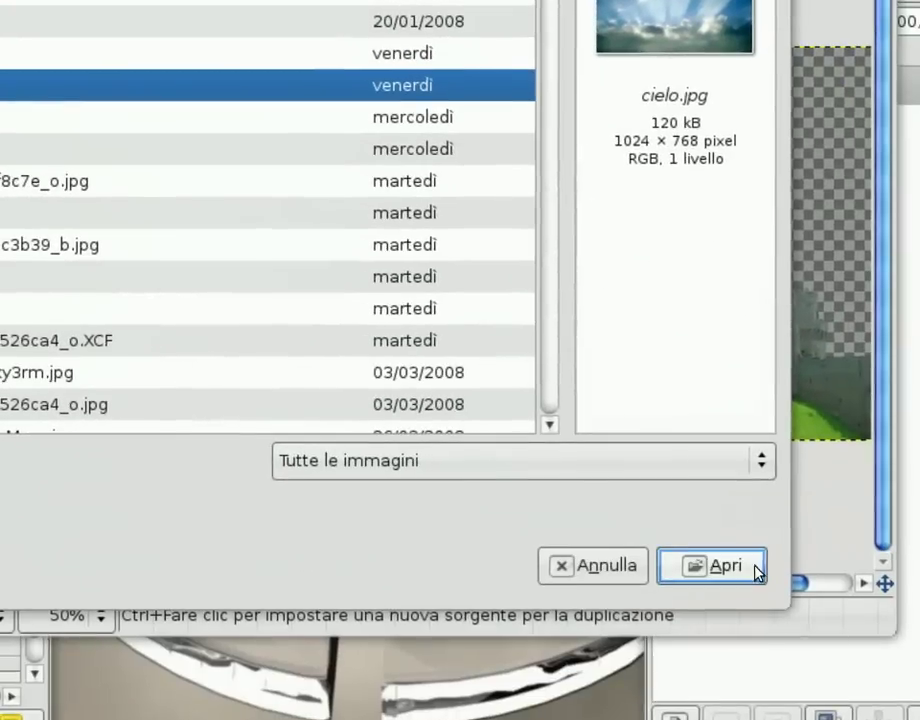
left_click(893, 688)
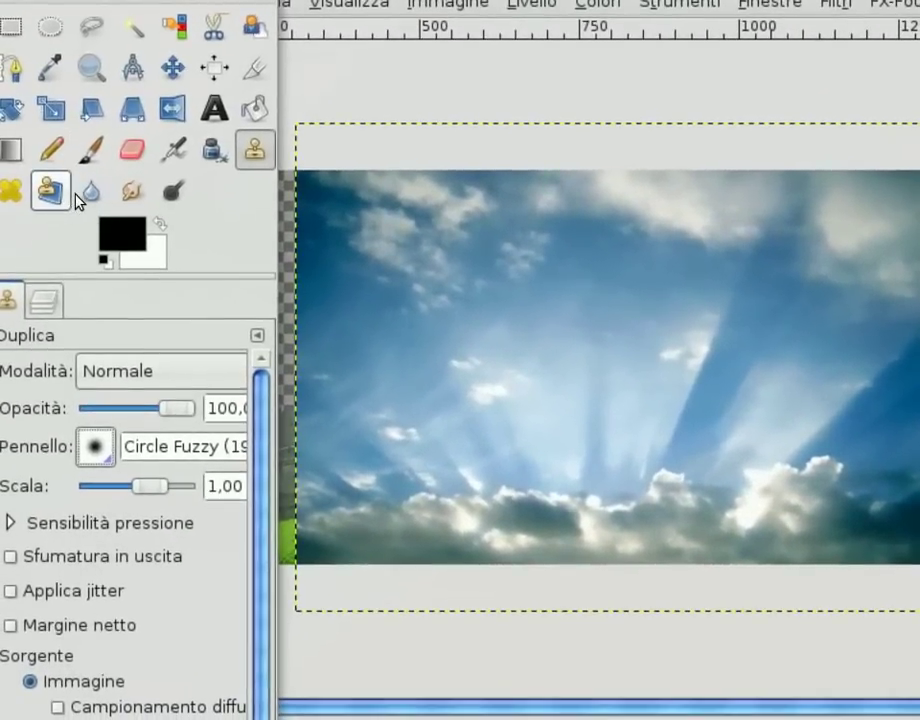
- Flip the cielo.jpg sky vertically and raise the Sfondo copia castle layer above it
left_click(172, 108)
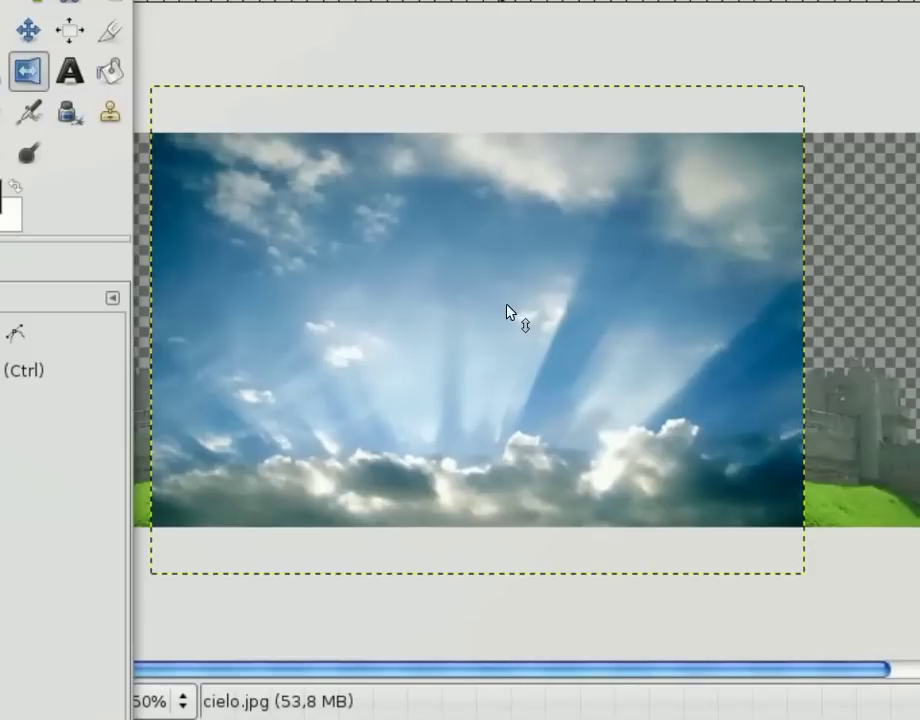
left_click(507, 312)
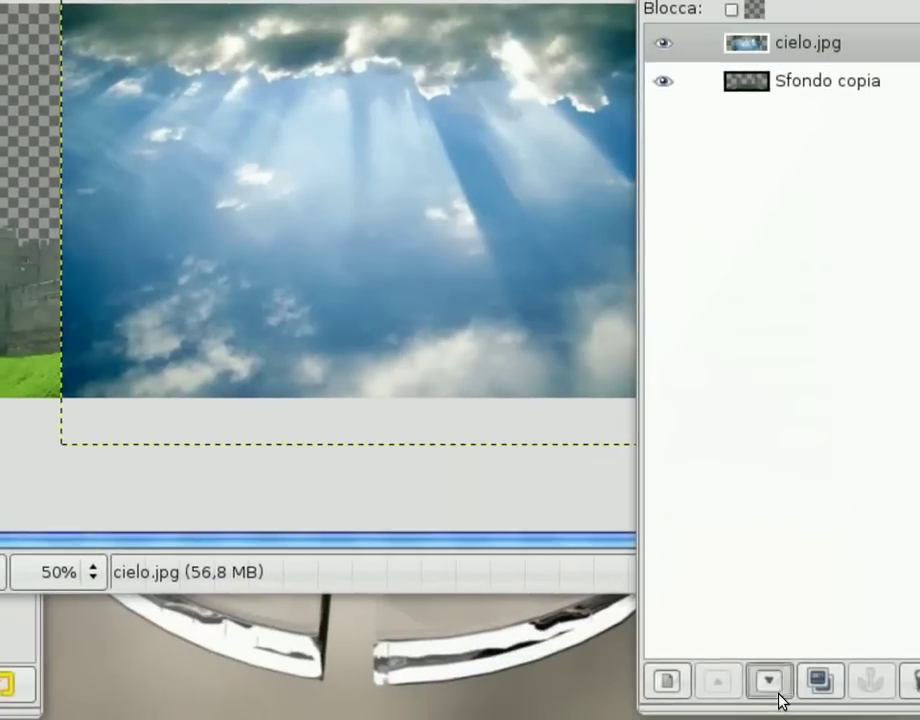
left_click(762, 714)
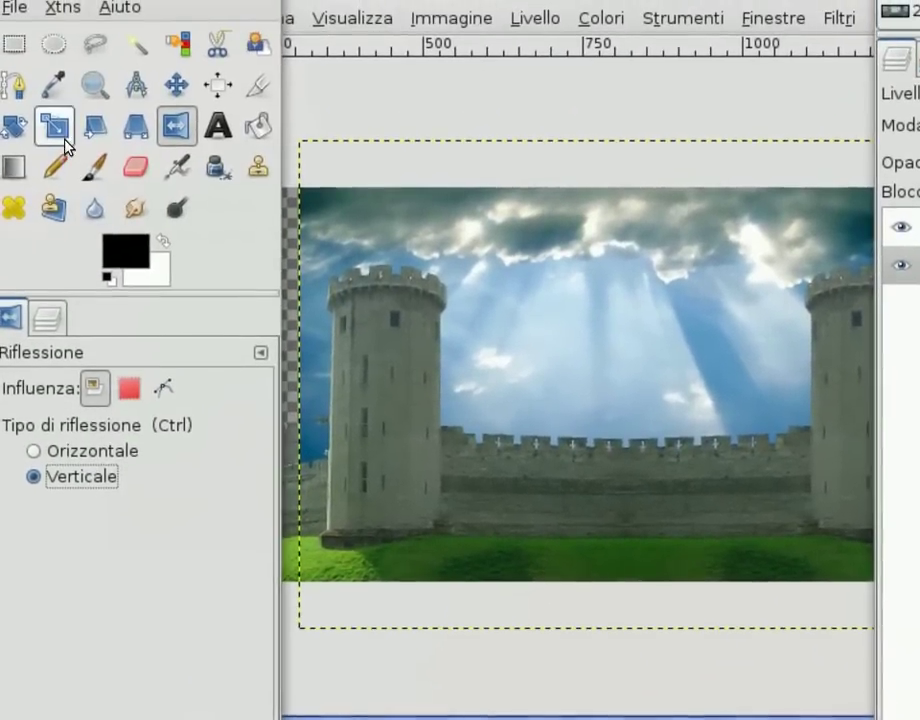
- Scale the cielo.jpg sky wider and shorter to 1590×622 to fit behind the castle
left_click(55, 127)
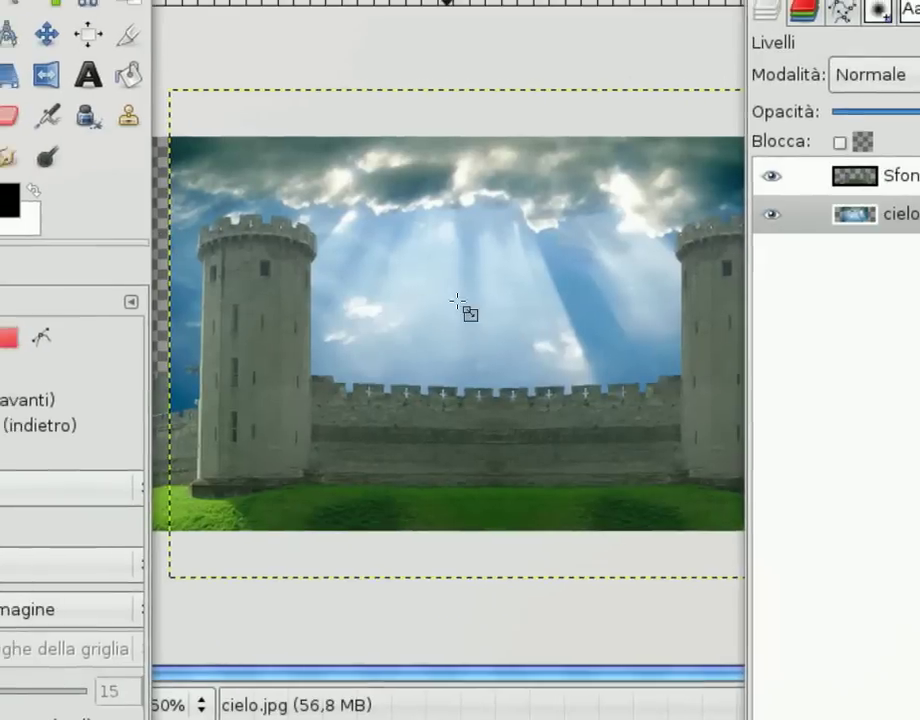
left_click(468, 312)
left_click_drag(250, 338, 120, 335)
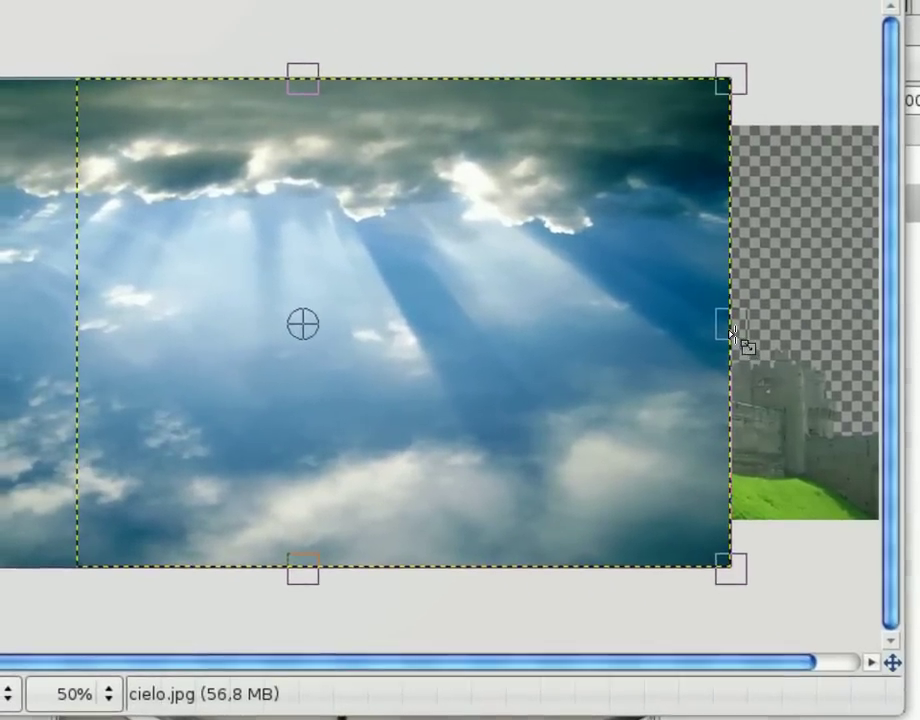
left_click_drag(743, 349, 855, 345)
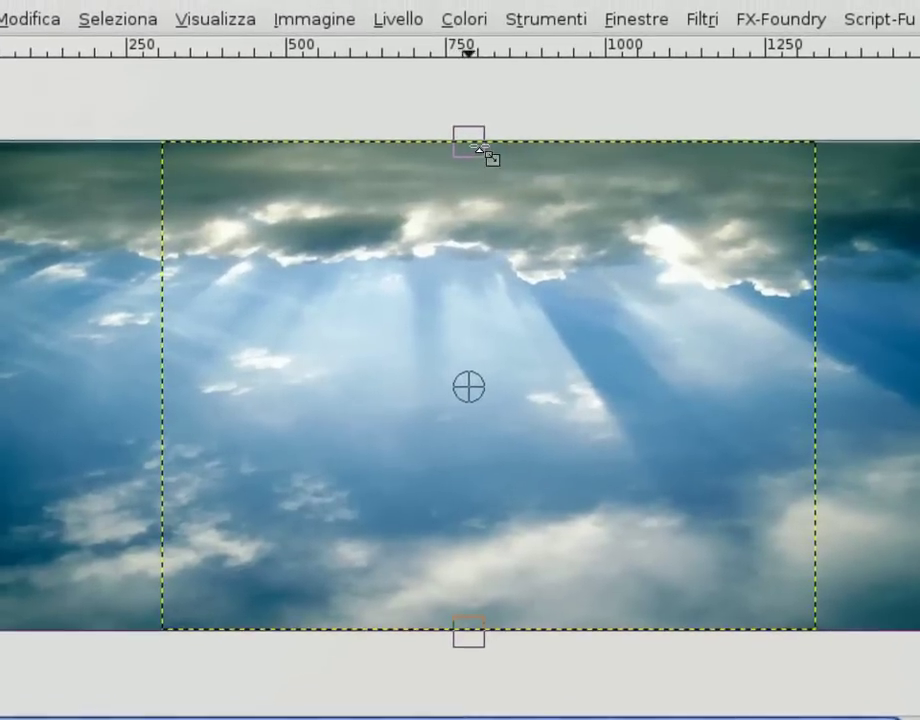
left_click_drag(341, 76, 341, 135)
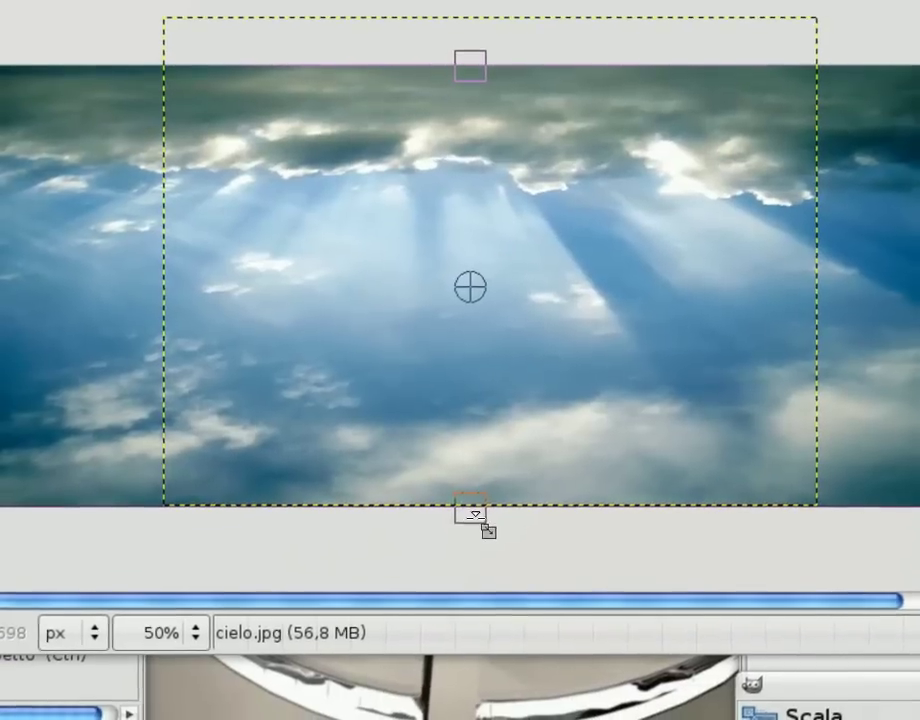
mouse_move(472, 512)
left_mouse_down()
mouse_move(485, 467)
mouse_move(485, 480)
left_mouse_up()
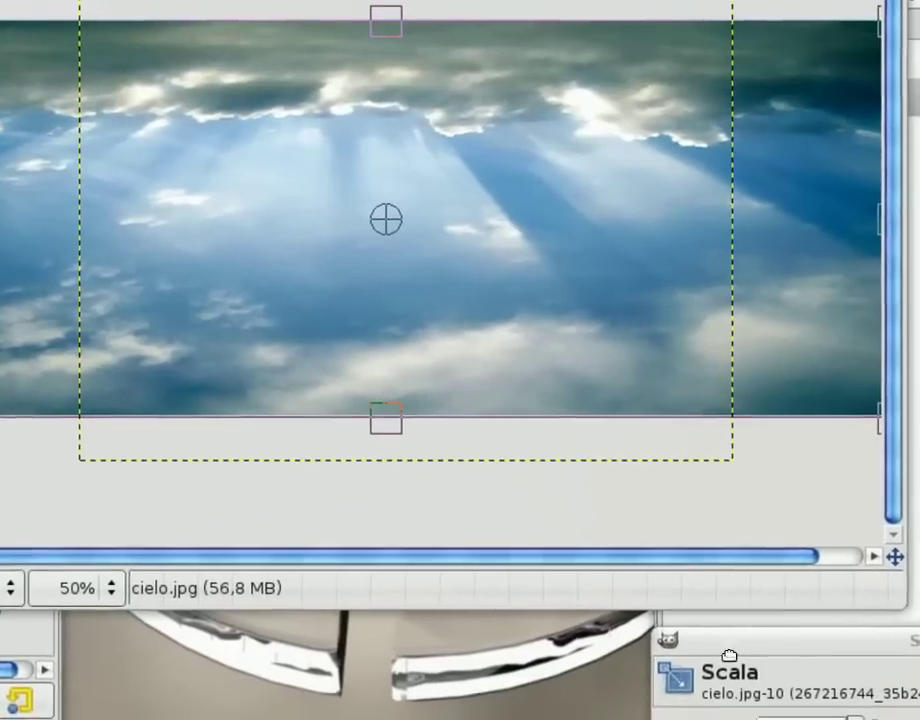
left_click_drag(730, 655, 270, 215)
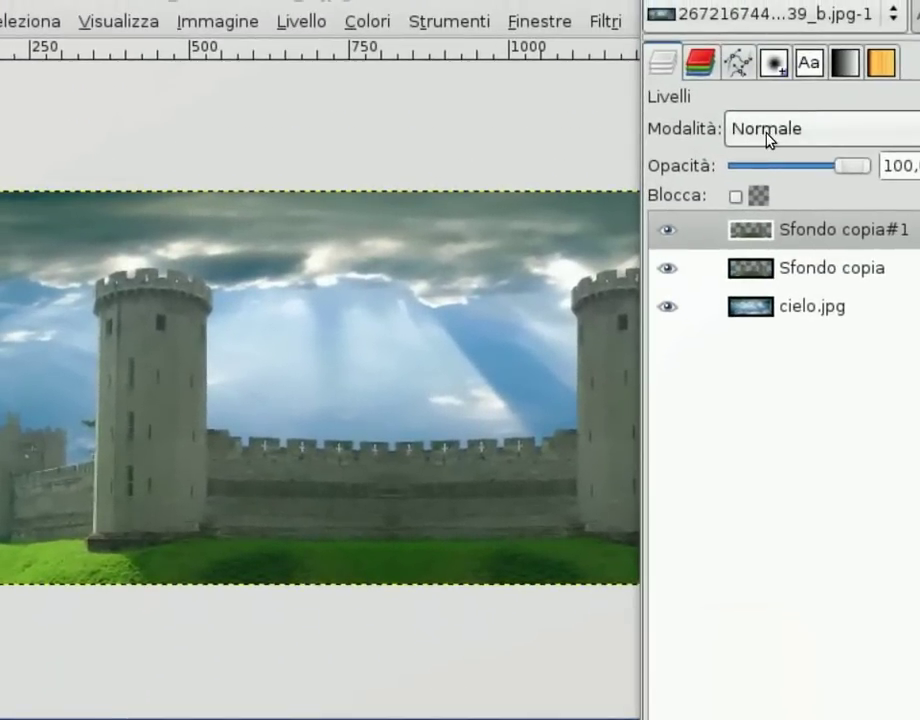
- Set the duplicate castle layer's blend mode to Sovrapposto (Overlay)
left_click(768, 135)
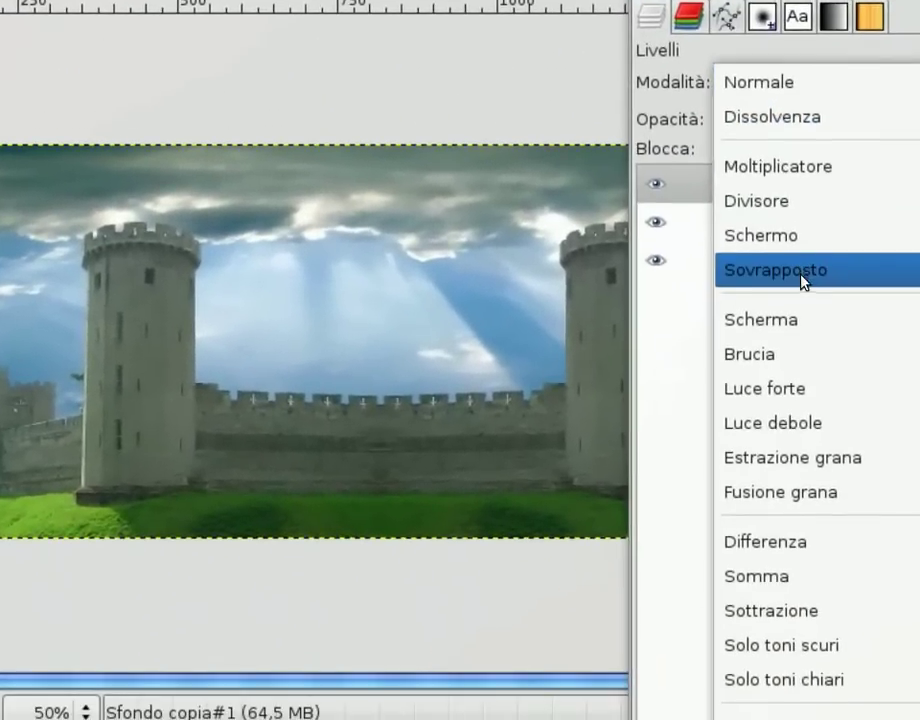
left_click(760, 316)
left_click(697, 212)
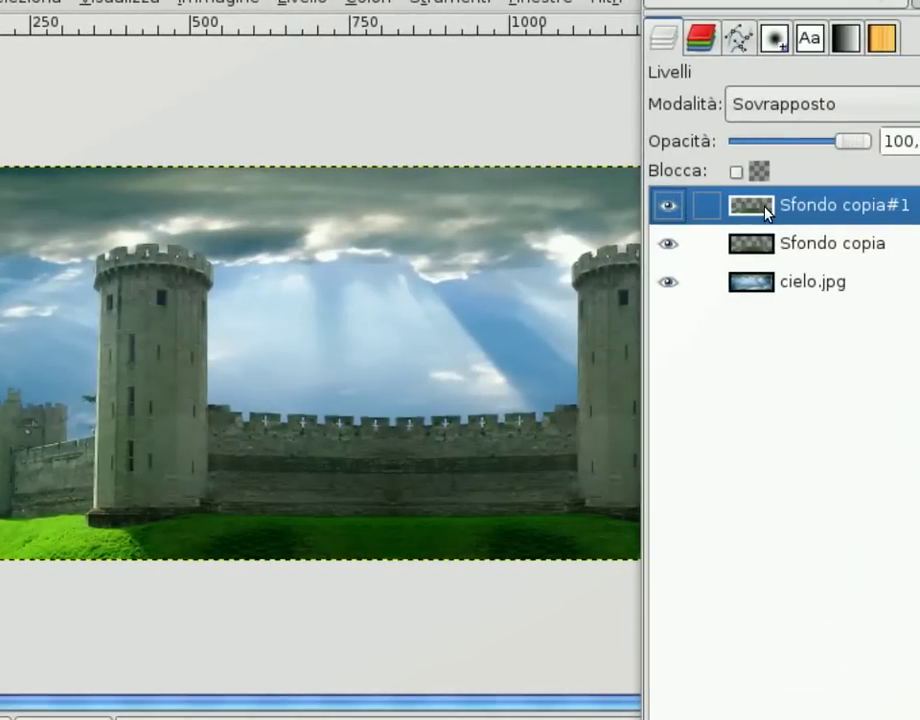
- Merge the layers down twice into a single cielo.jpg layer
right_click(767, 212)
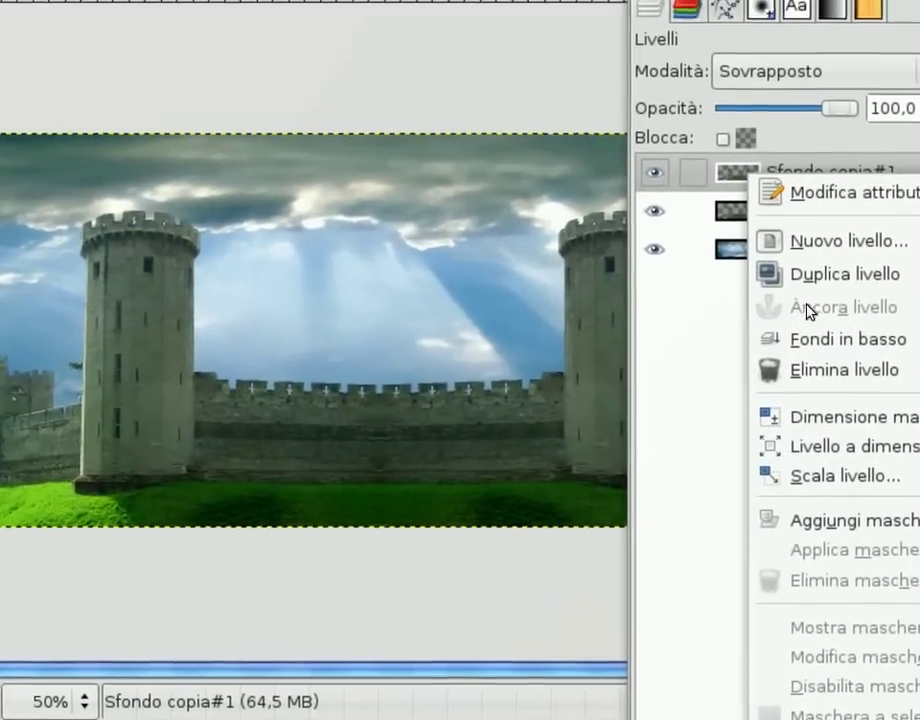
left_click(819, 340)
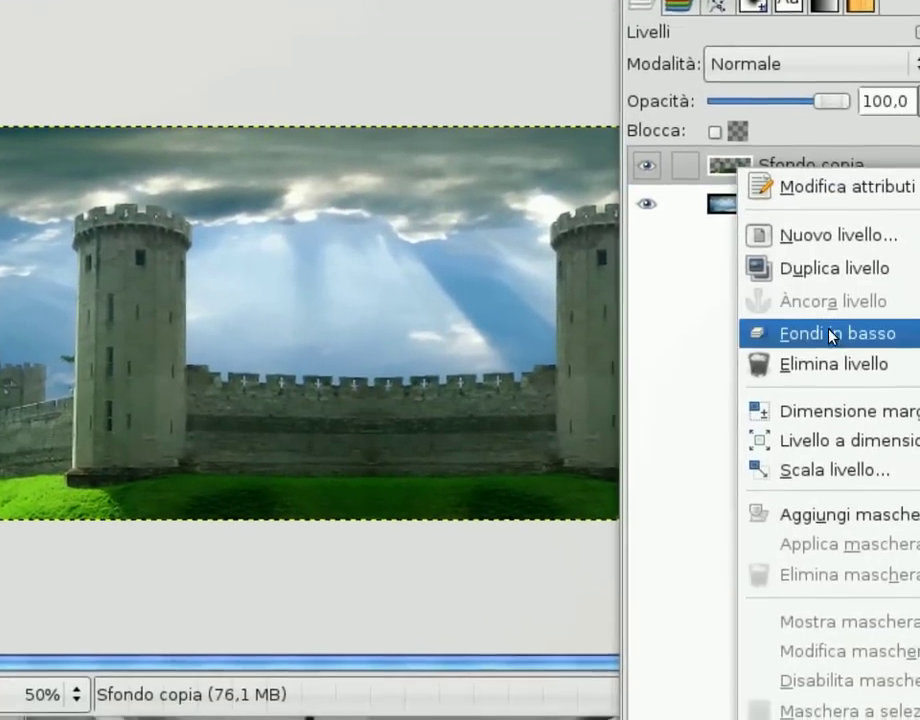
left_click(815, 372)
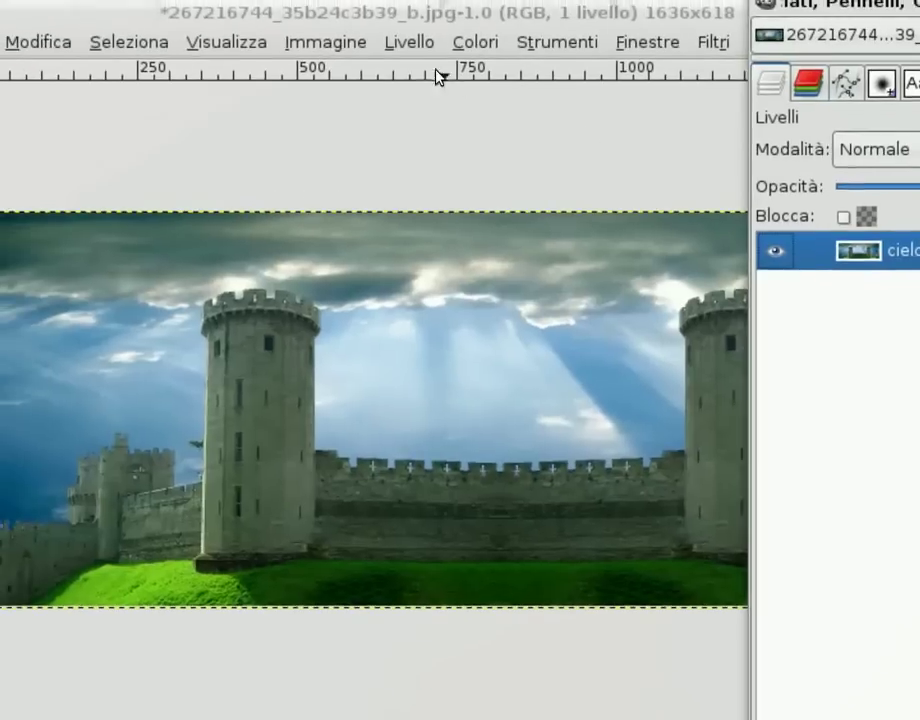
- Auto-crop the image to 1636x618, then mirror it vertically only to 1636x1236
left_click(300, 27)
left_click(441, 306)
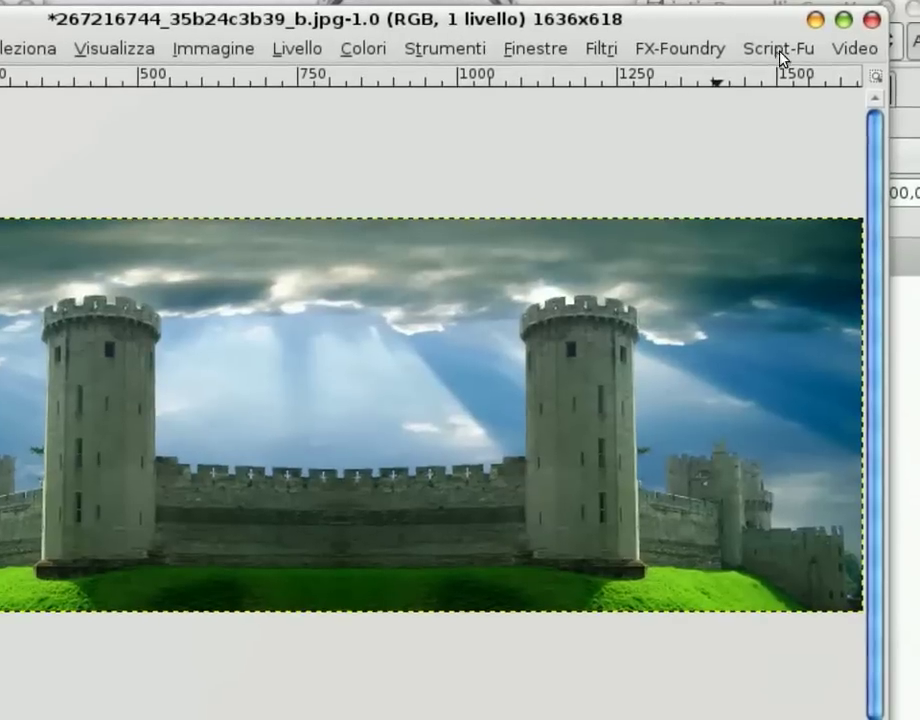
left_click(780, 50)
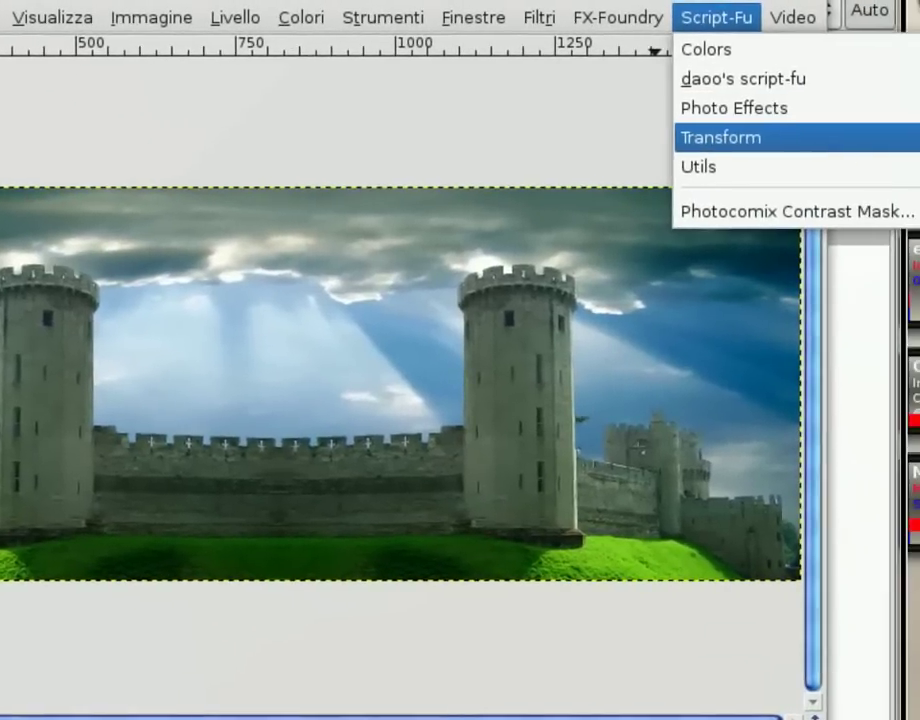
left_click(900, 170)
left_click(300, 258)
left_click(281, 233)
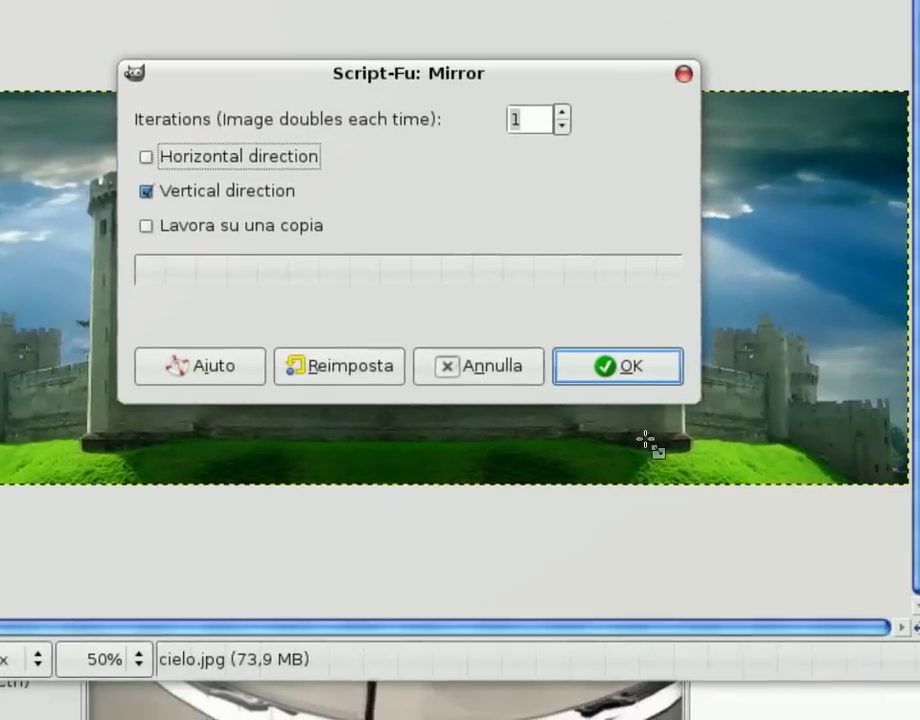
left_click(745, 436)
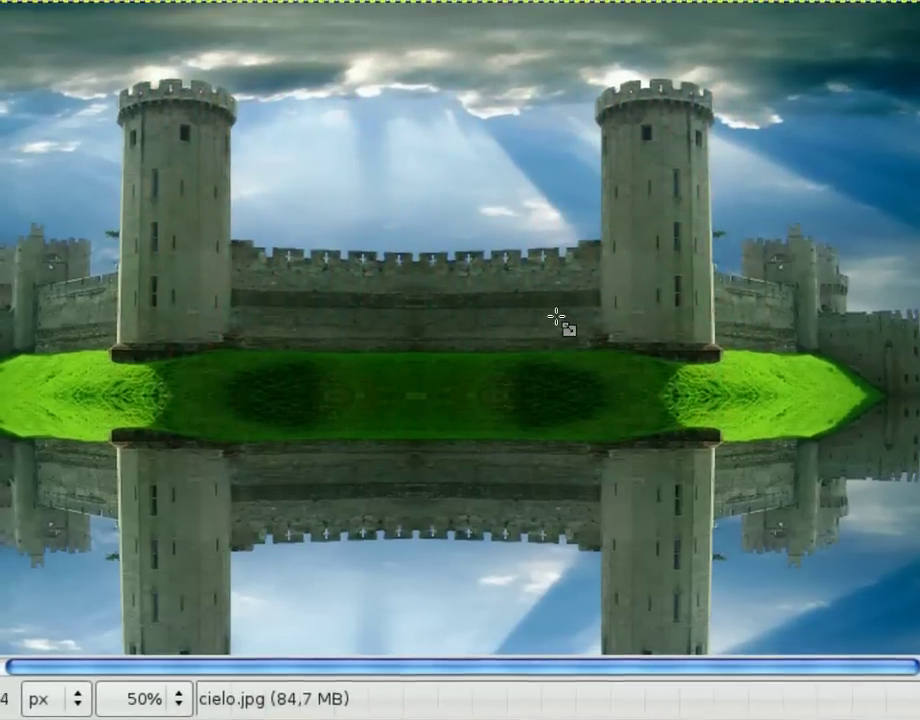
key("minus")
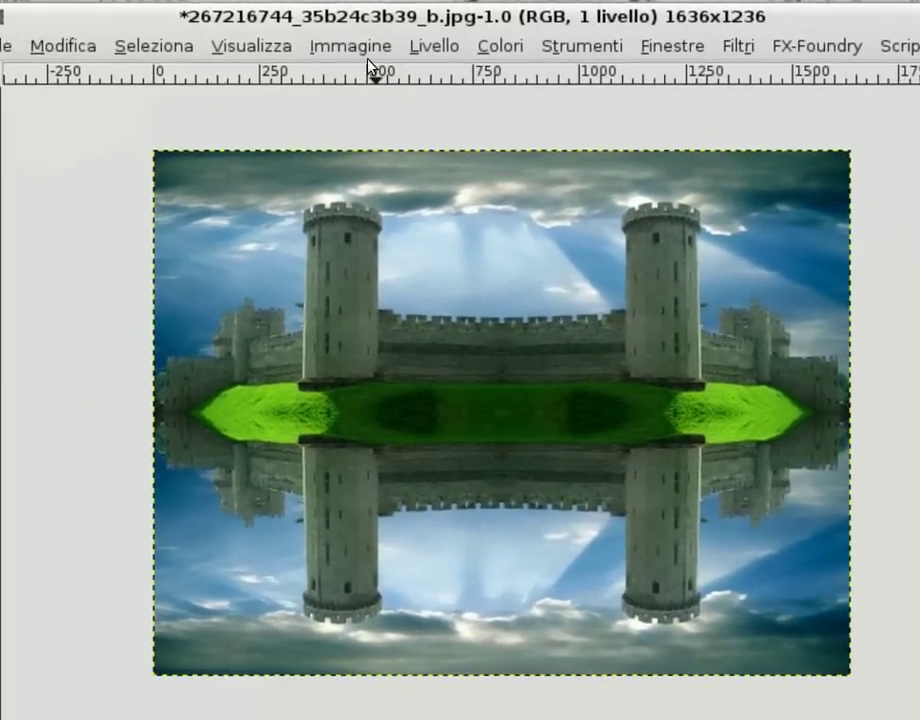
- Add a horizontal guide at 50% and rectangle-select the reflected lower half
left_click(364, 52)
mouse_move(357, 503)
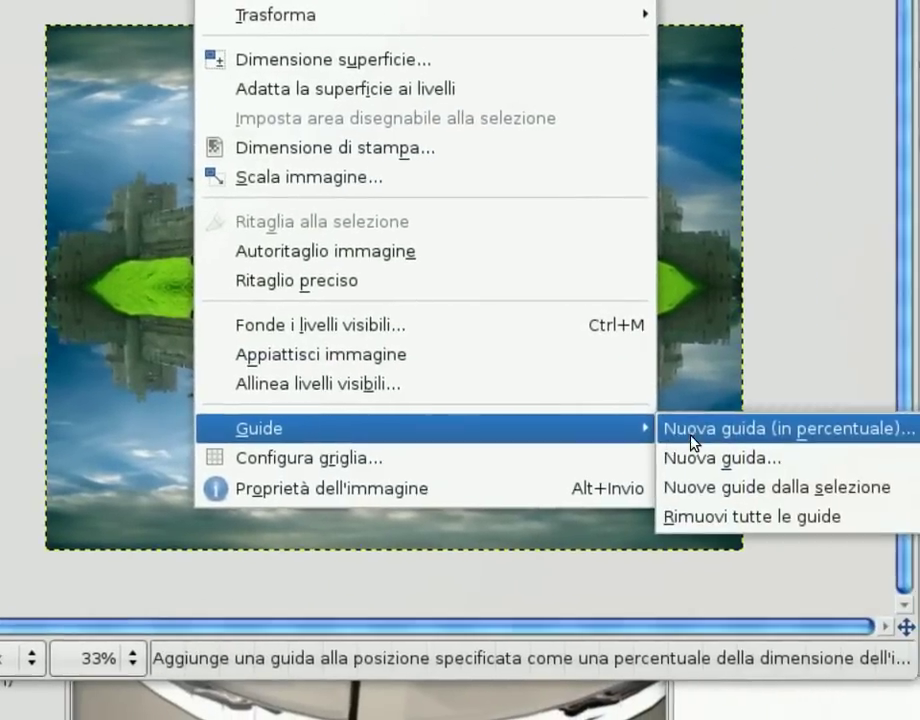
left_click(788, 430)
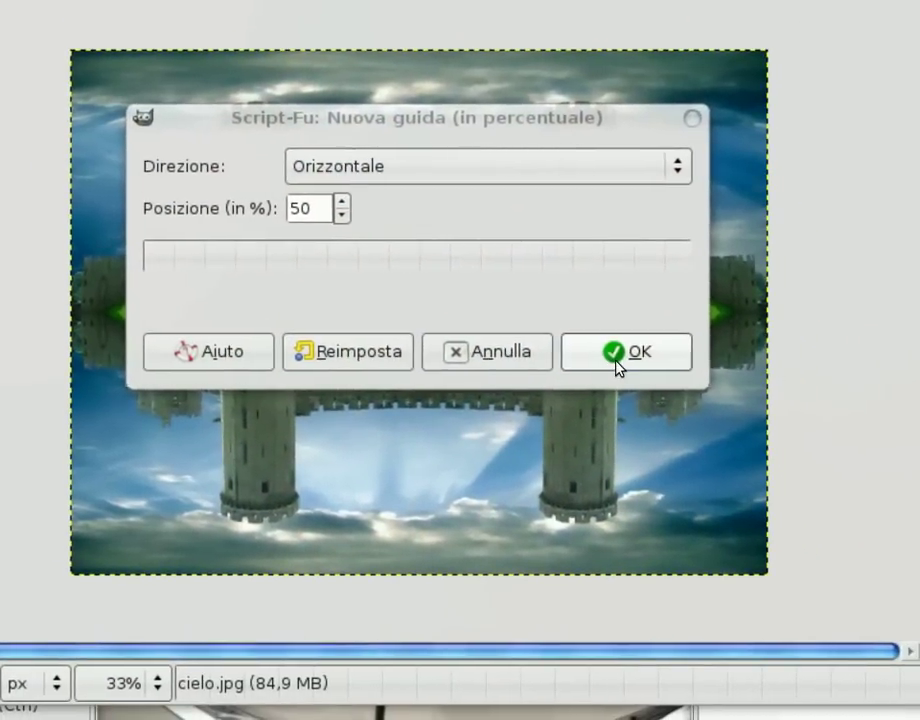
left_click(655, 385)
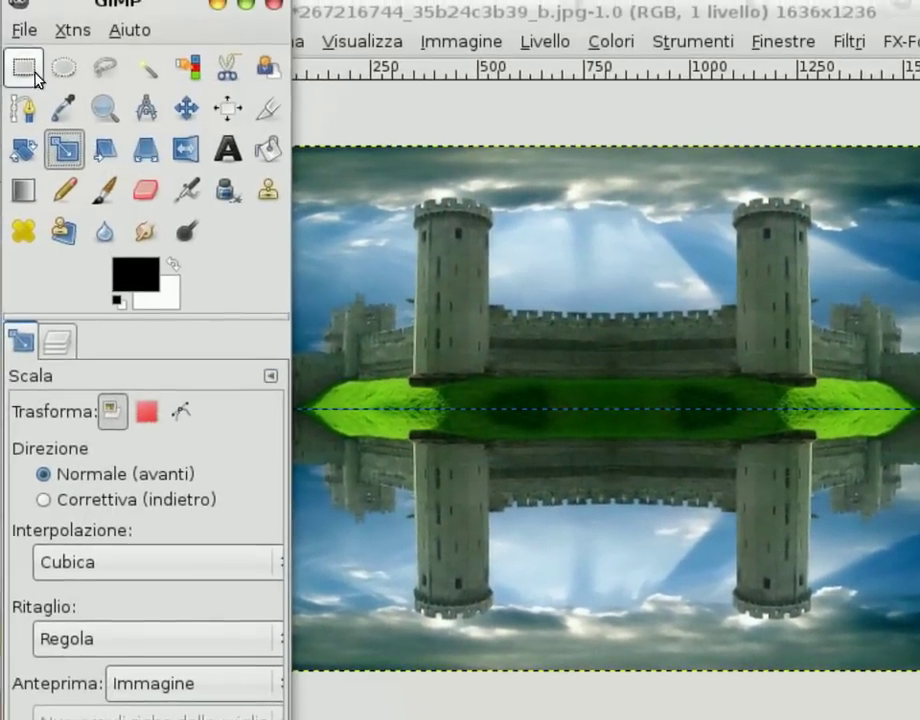
left_click(30, 70)
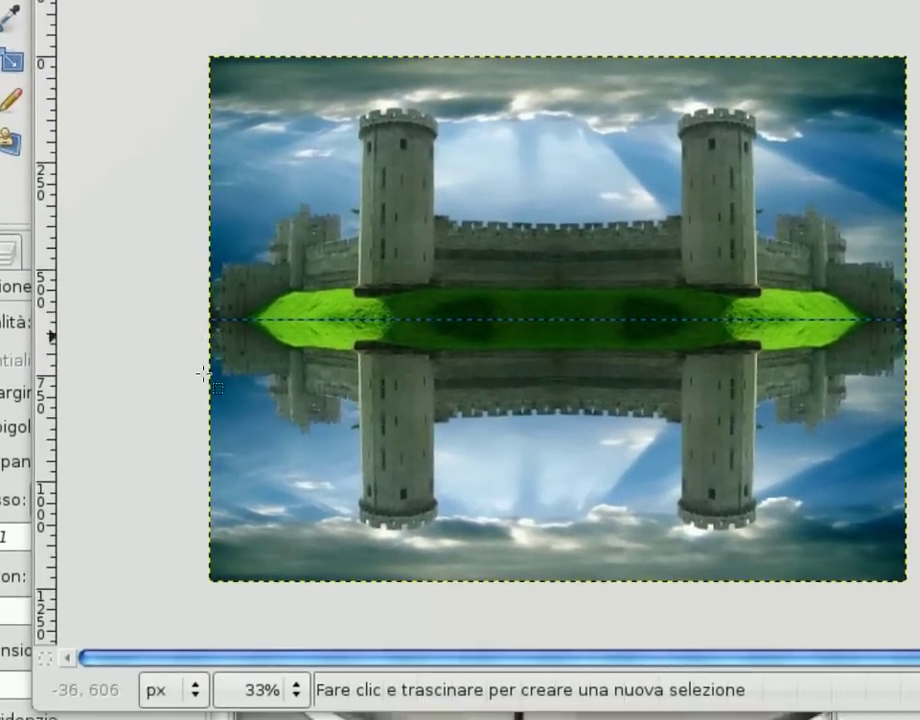
left_click_drag(205, 373, 838, 589)
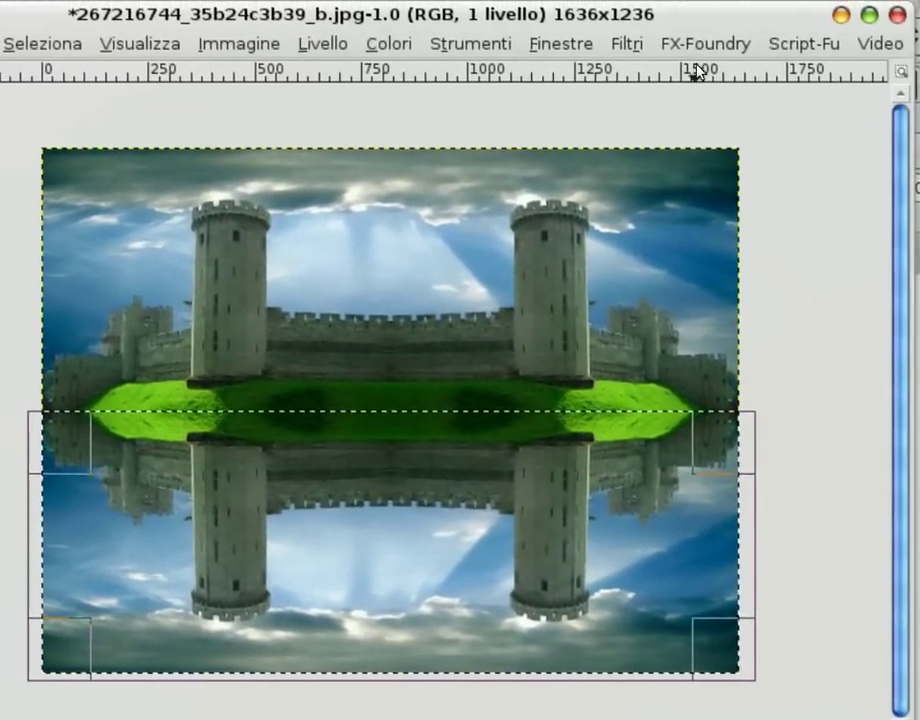
- Apply a 10 px RLE Gaussian blur to the selected reflection, checking the preview
left_click(645, 49)
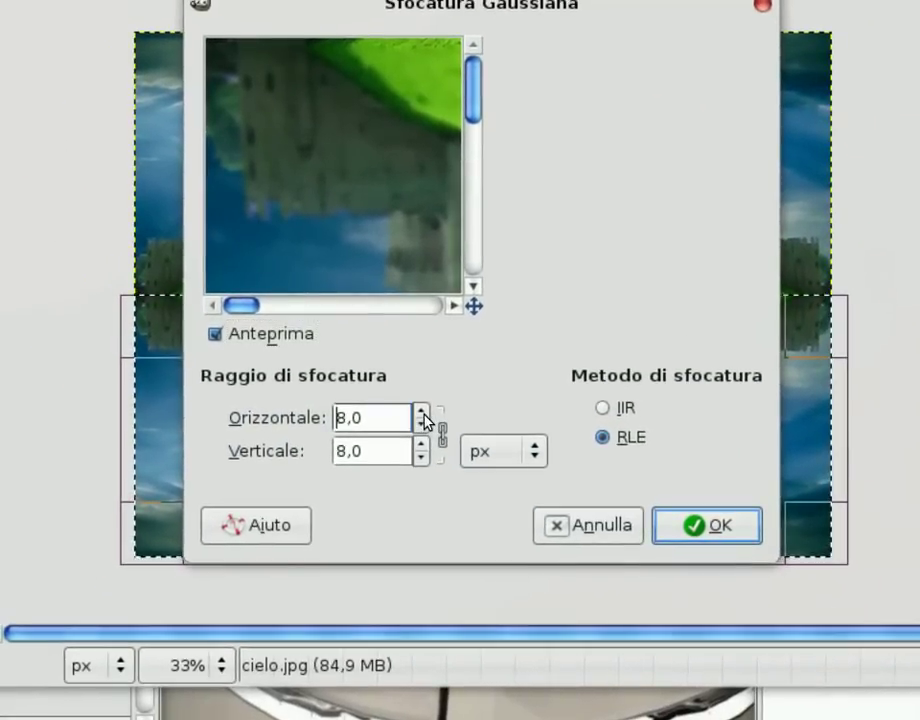
left_click(424, 414)
left_click(424, 414)
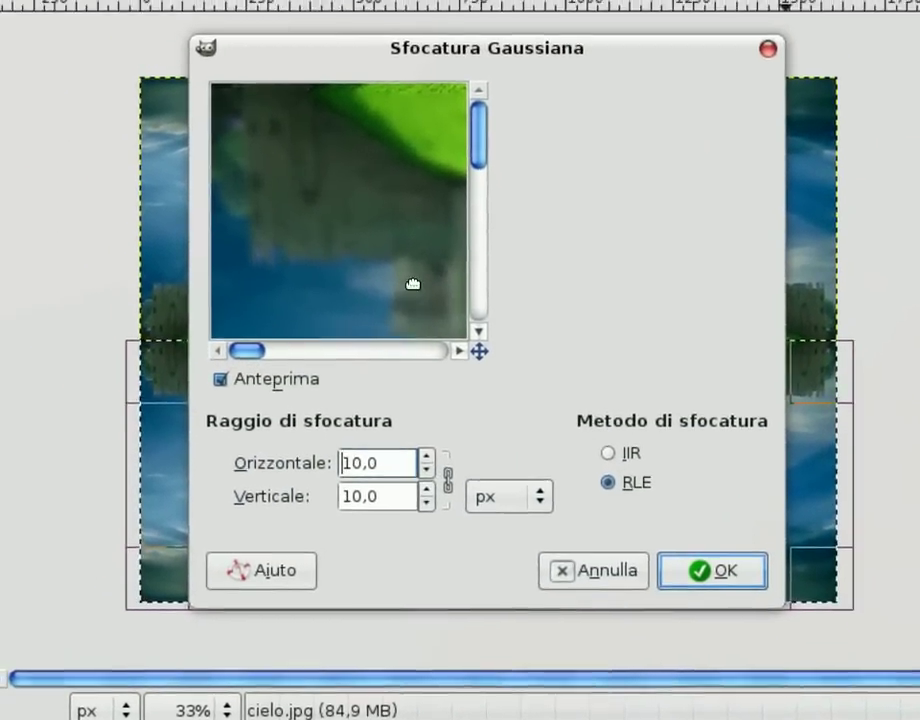
left_click_drag(411, 283, 294, 232)
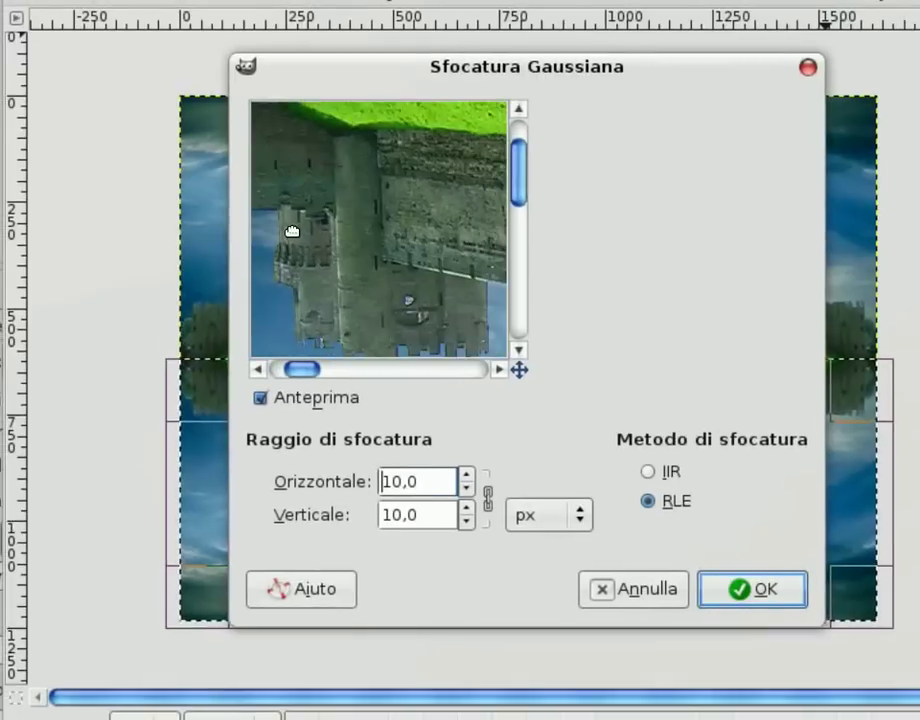
left_click_drag(366, 275, 337, 260)
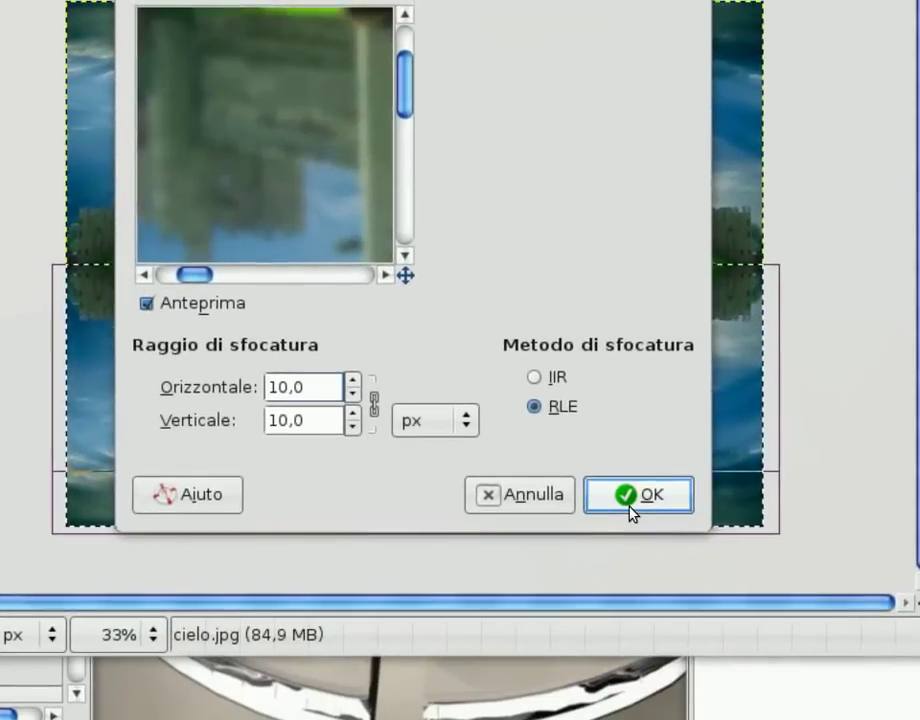
left_click(730, 585)
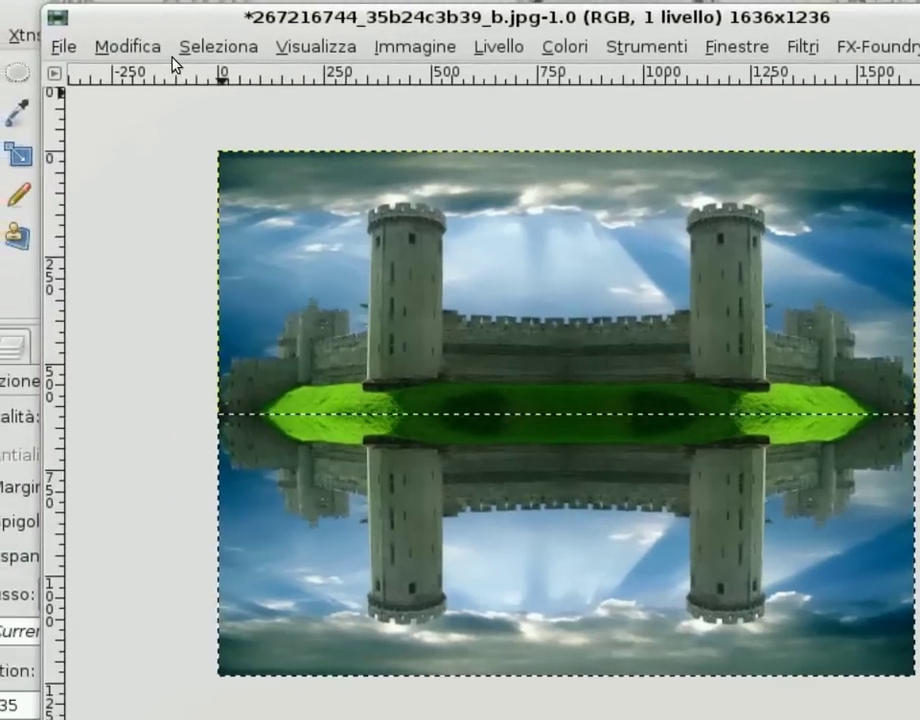
- Copy the image and paste it as a new layer, Livello incollato
left_click(125, 44)
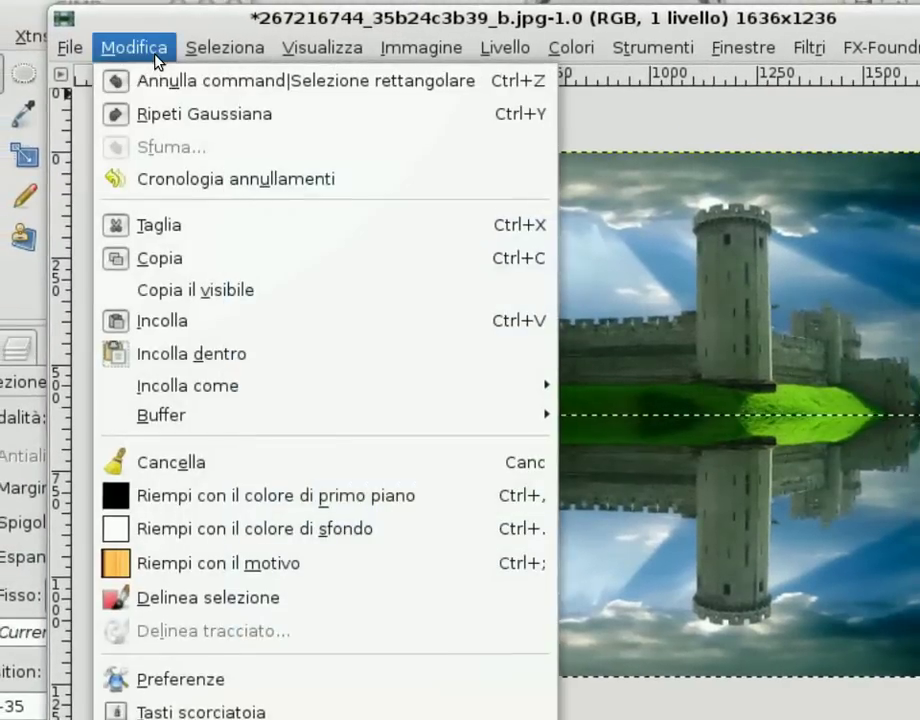
left_click(190, 217)
left_click(120, 2)
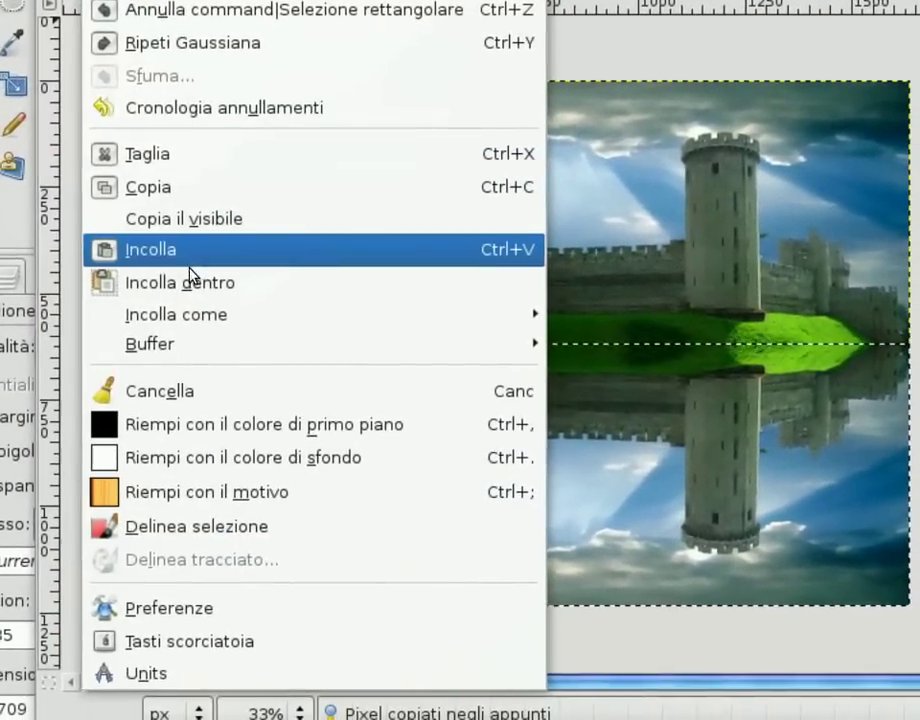
left_click(188, 268)
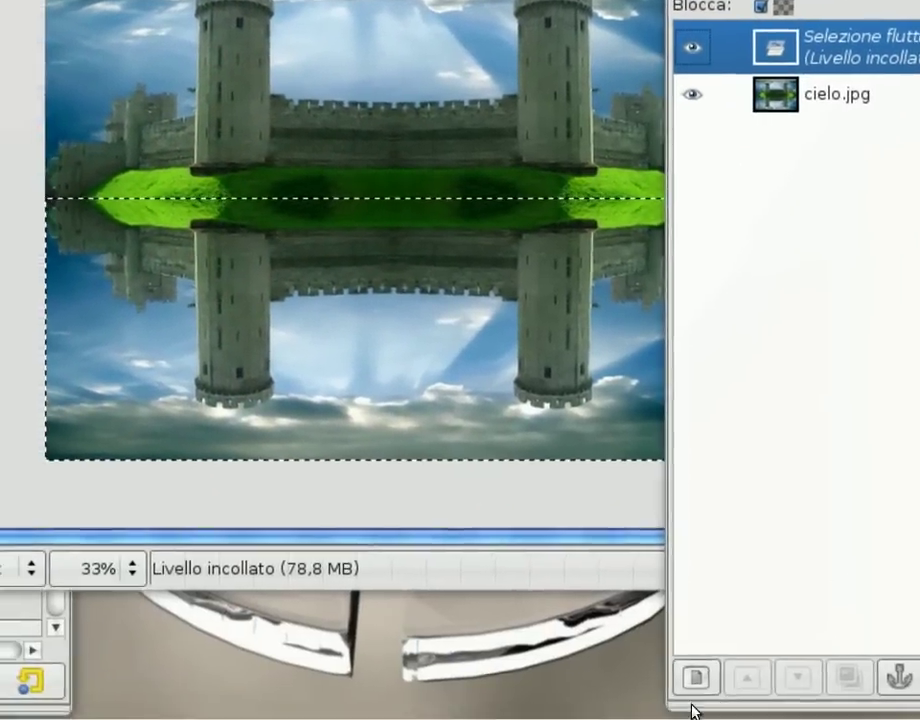
left_click(638, 719)
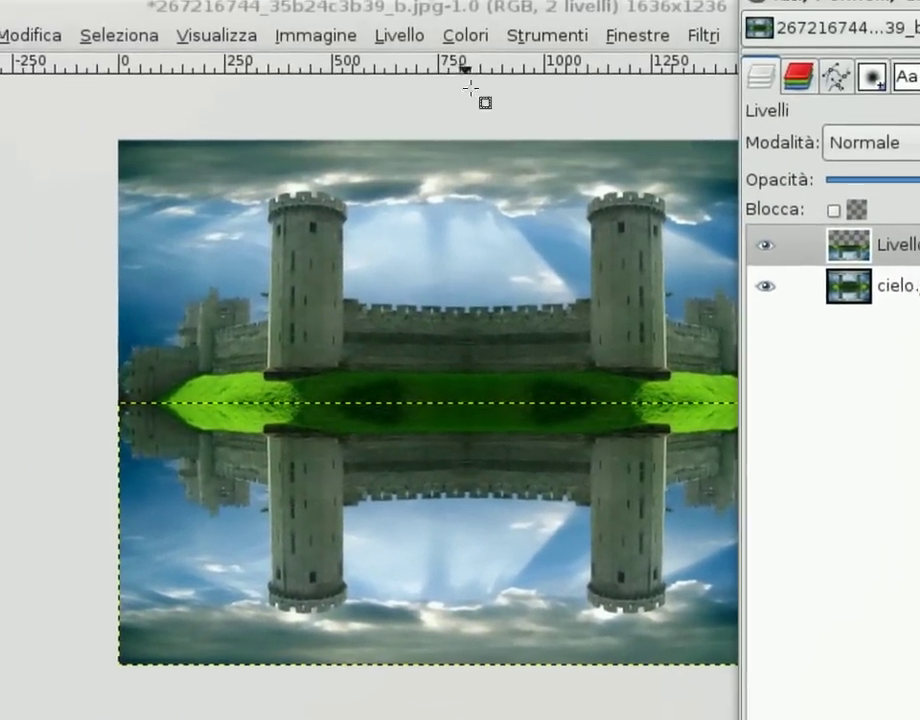
- Expand Livello incollato to the full image size
left_click(305, 2)
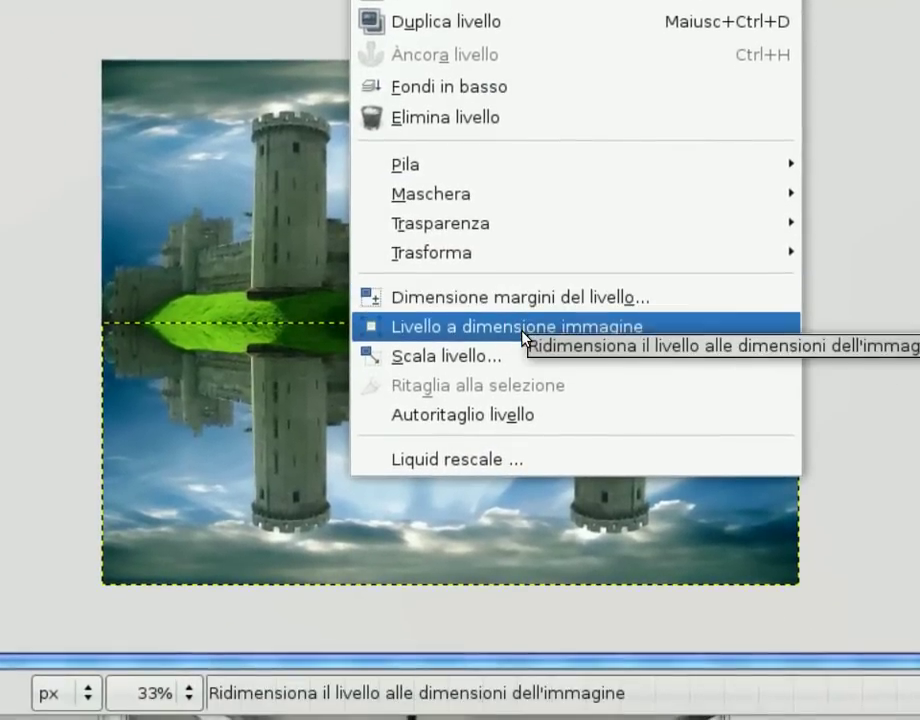
left_click(524, 333)
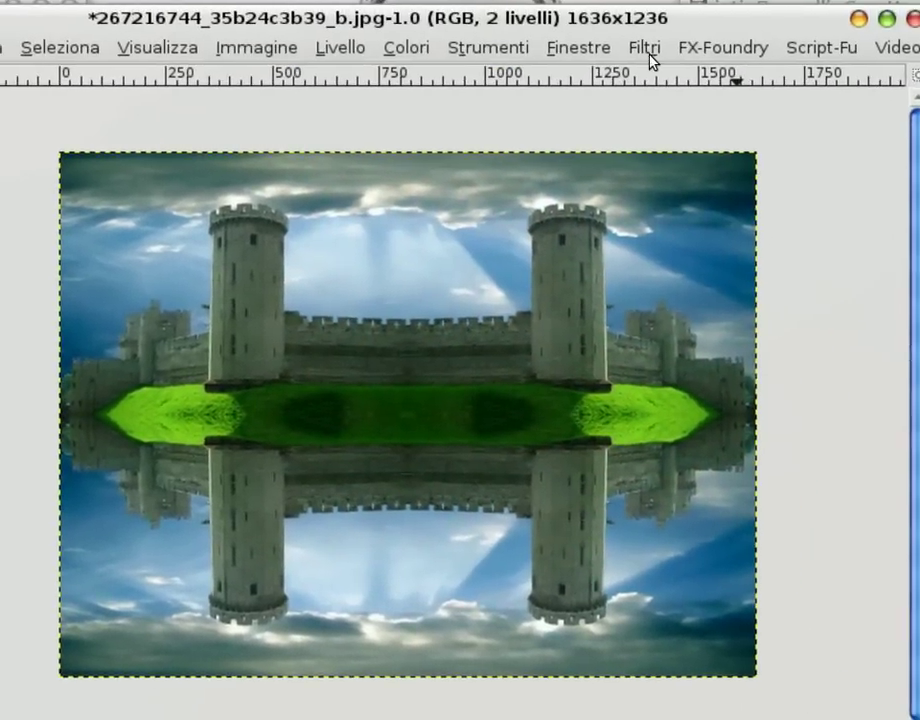
left_click(649, 52)
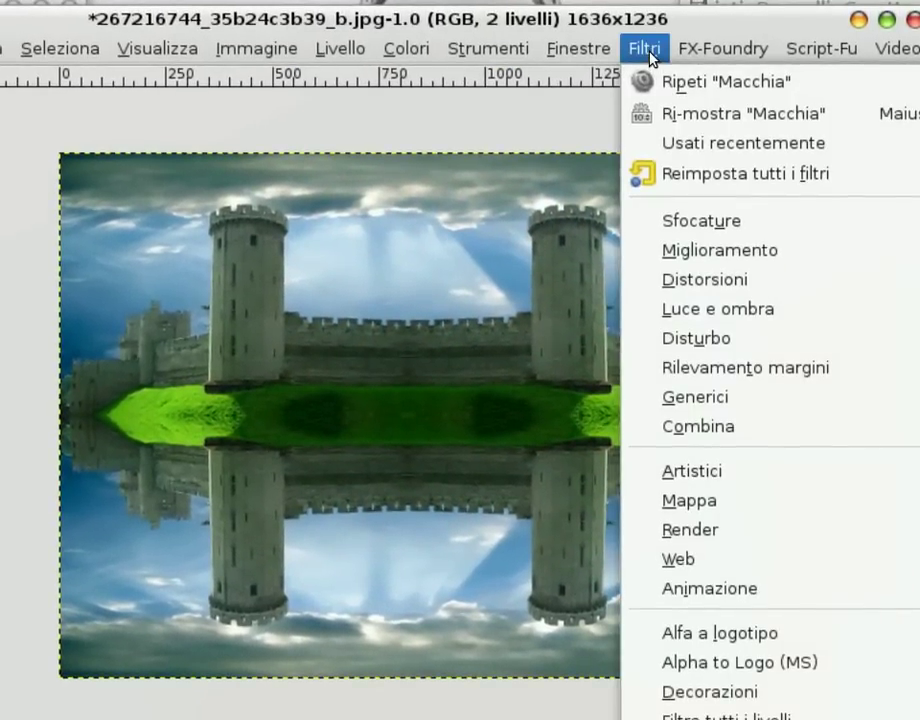
- Apply Macchia casuale (slur) at 50% randomization, 5 repeats to the reflection layer, then inspect
left_click(345, 210)
right_click(272, 168)
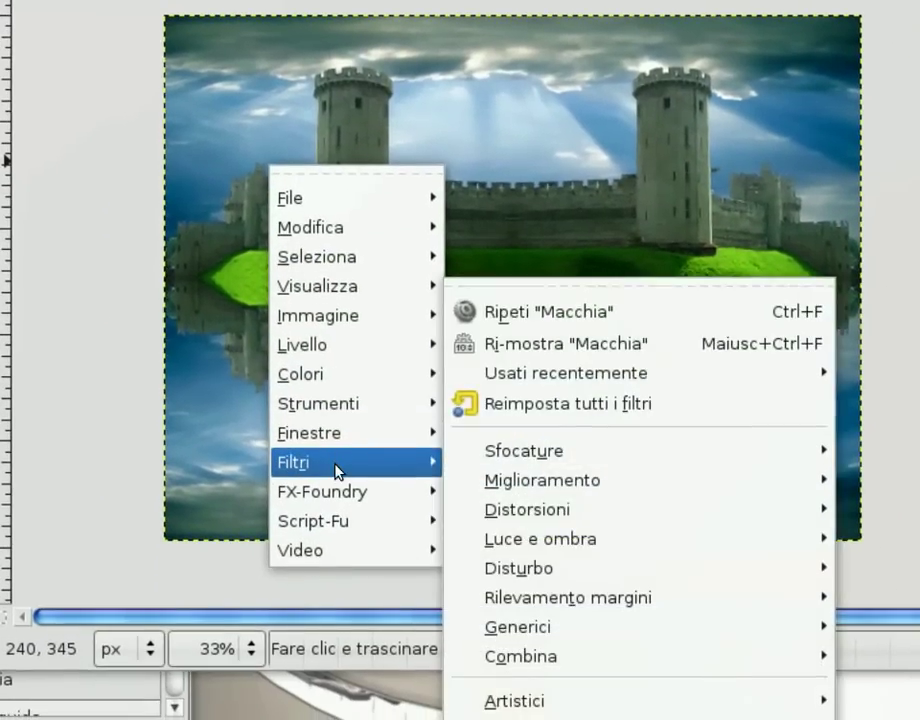
mouse_move(592, 540)
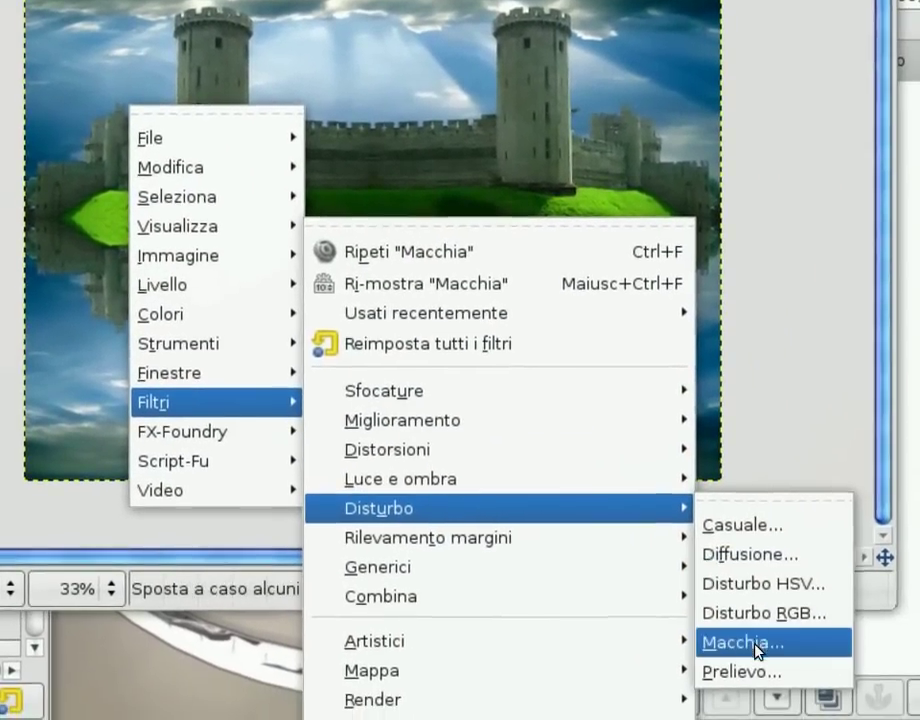
left_click(756, 652)
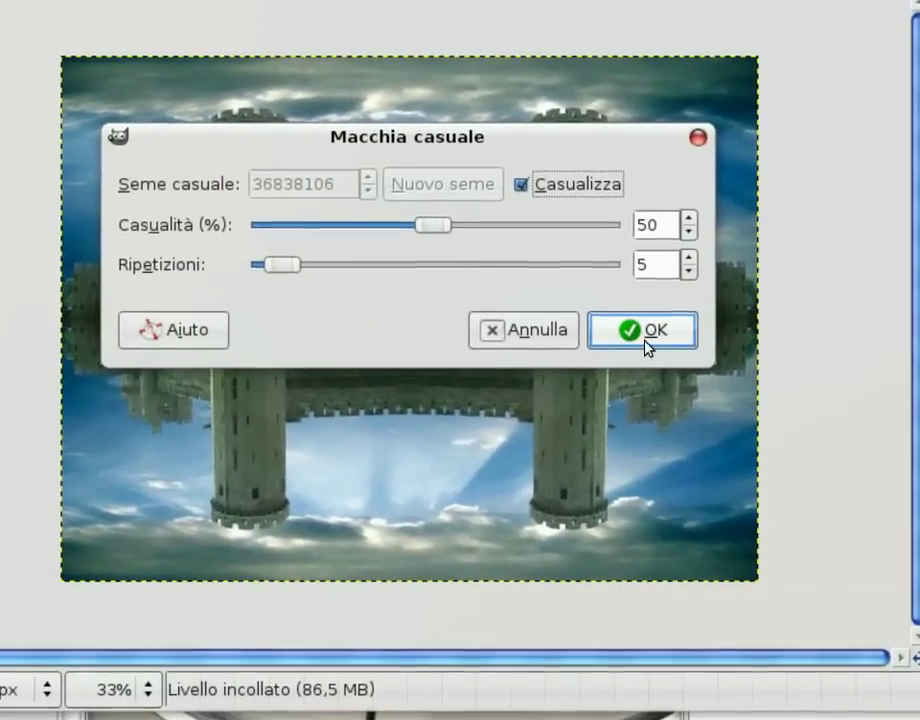
left_click(647, 346)
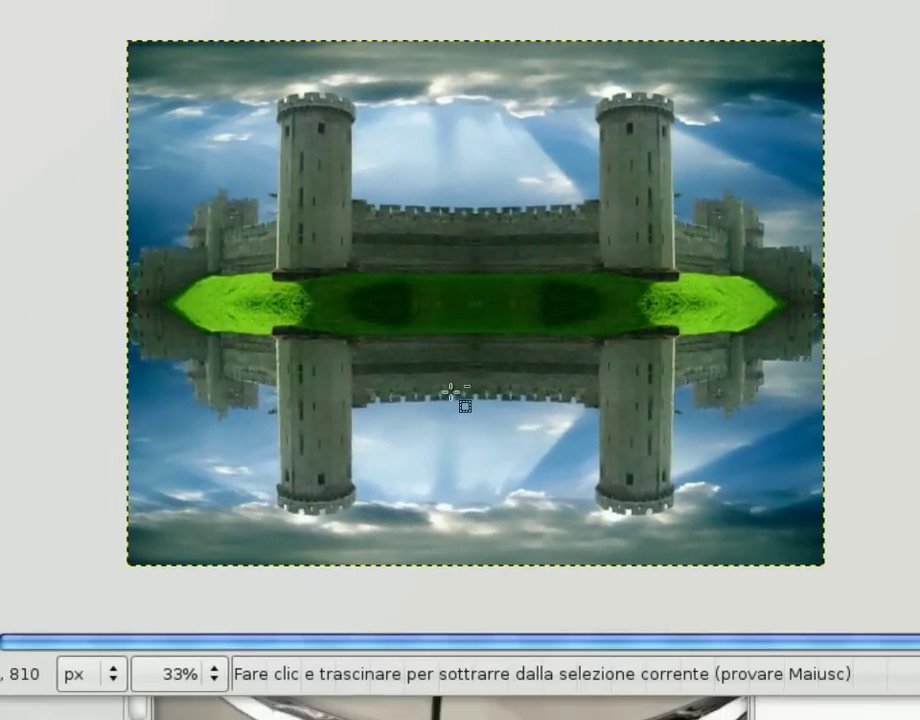
scroll(464, 403, "up", 4, "ctrl")
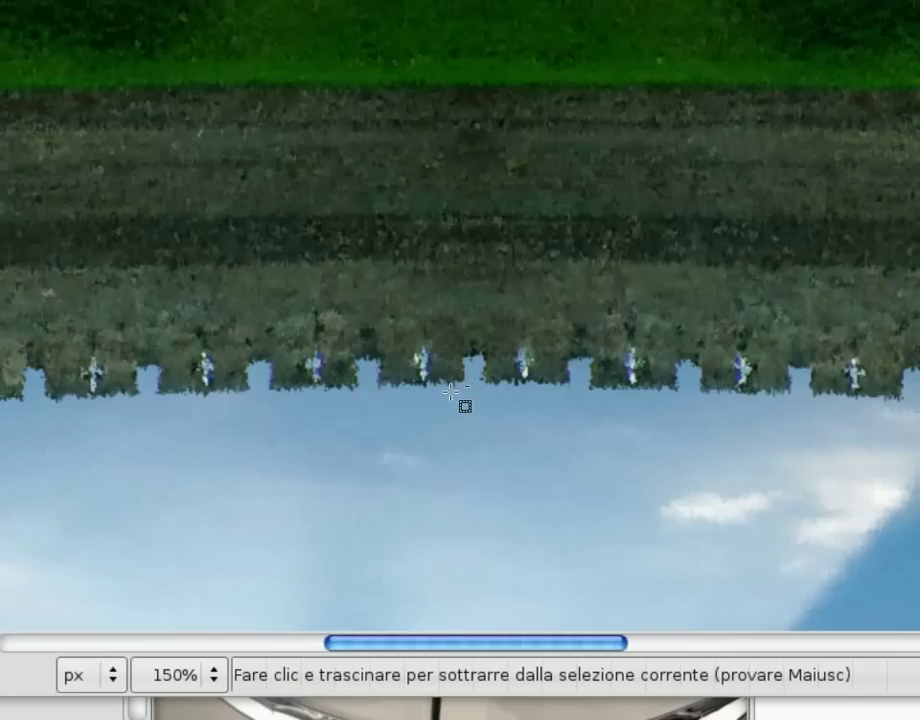
scroll(464, 405, "up", 1, "ctrl")
scroll(451, 500, "up", 1, "ctrl")
scroll(462, 421, "down", 1, "ctrl")
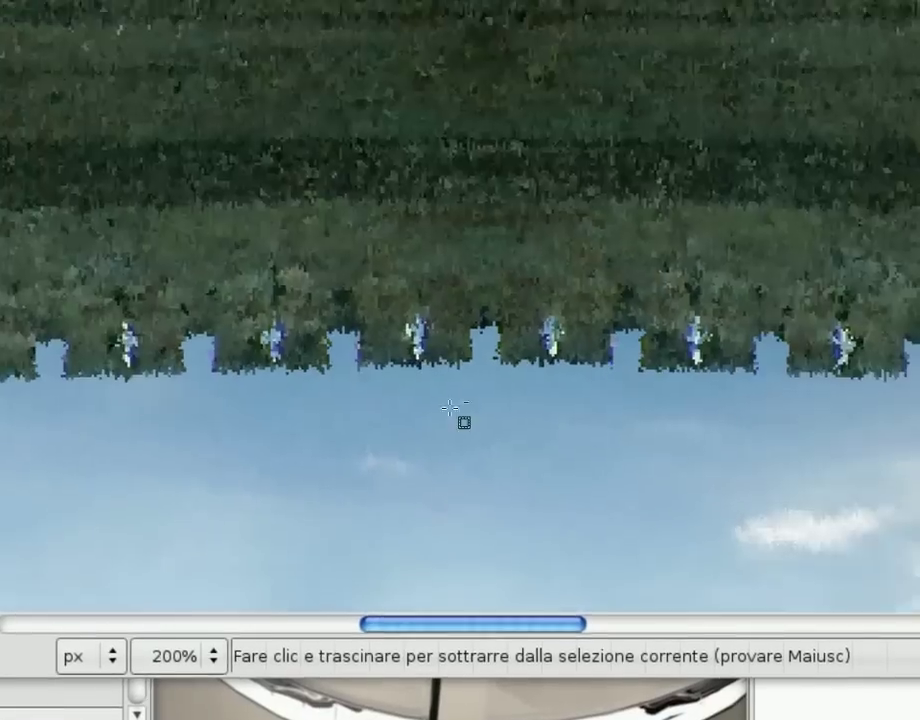
scroll(472, 373, "down", 2, "ctrl")
scroll(483, 367, "down", 2, "ctrl")
scroll(483, 367, "down", 1, "ctrl")
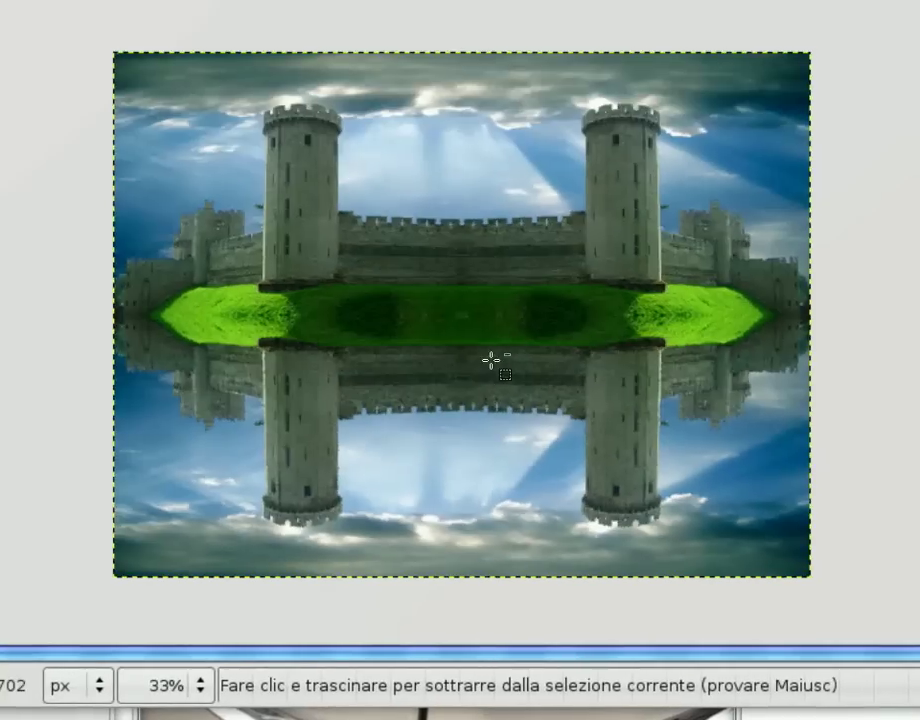
scroll(491, 360, "up", 1, "ctrl")
scroll(558, 353, "down", 1, "ctrl")
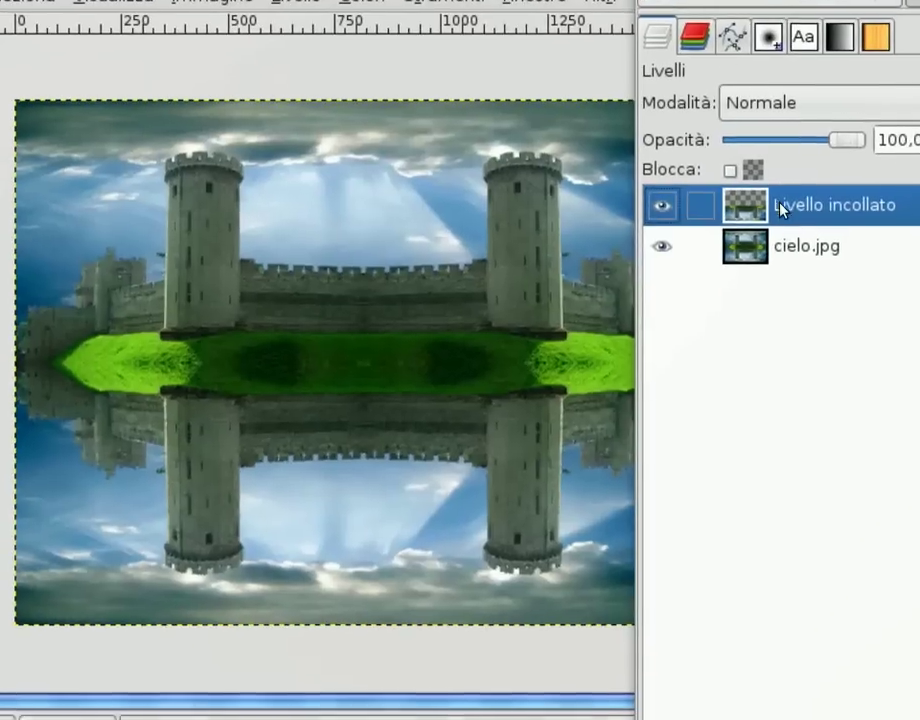
- Merge Livello incollato into cielo.jpg and apply Bercovich Lomo with fringe offset 4
right_click(770, 194)
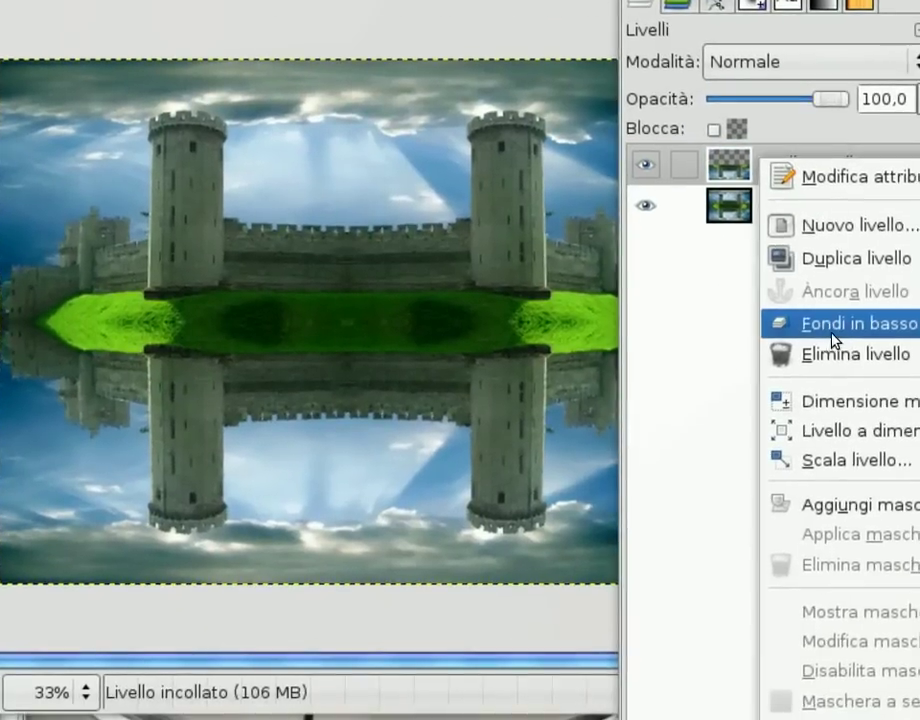
left_click(800, 367)
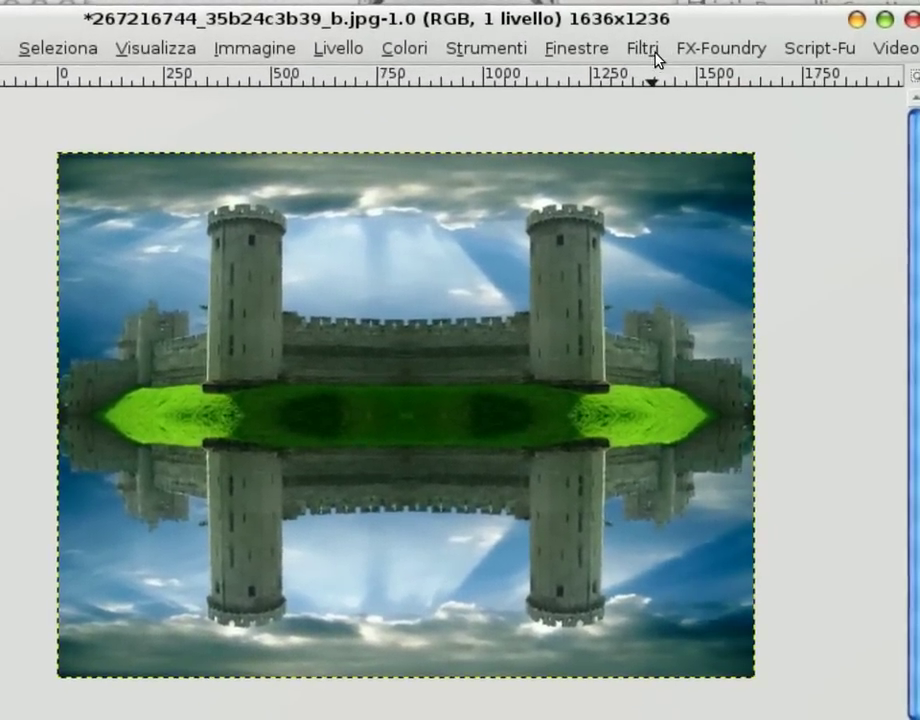
left_click(720, 48)
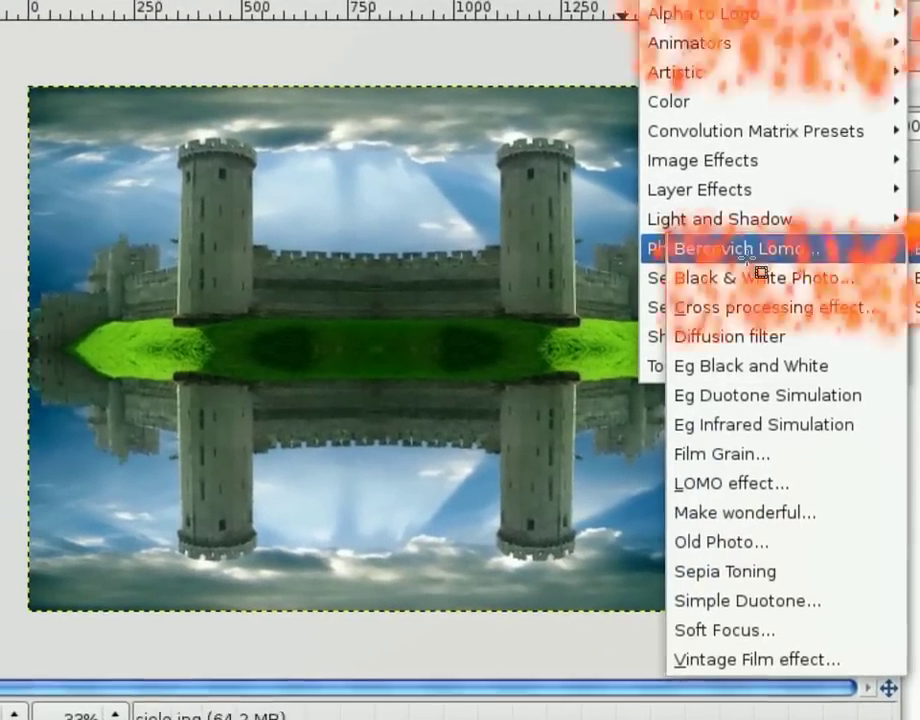
left_click(740, 248)
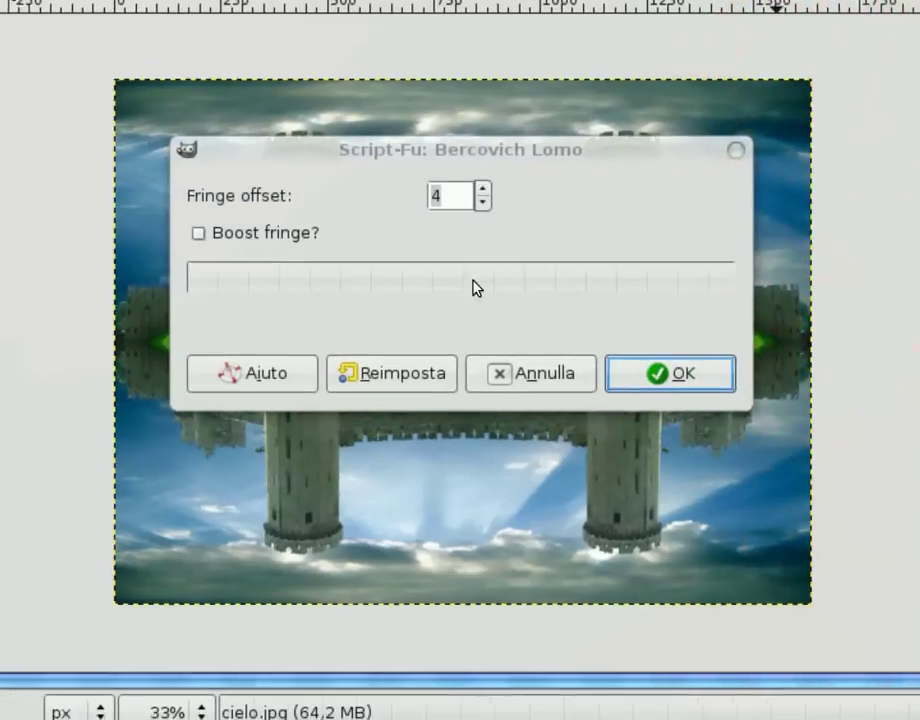
left_click(660, 374)
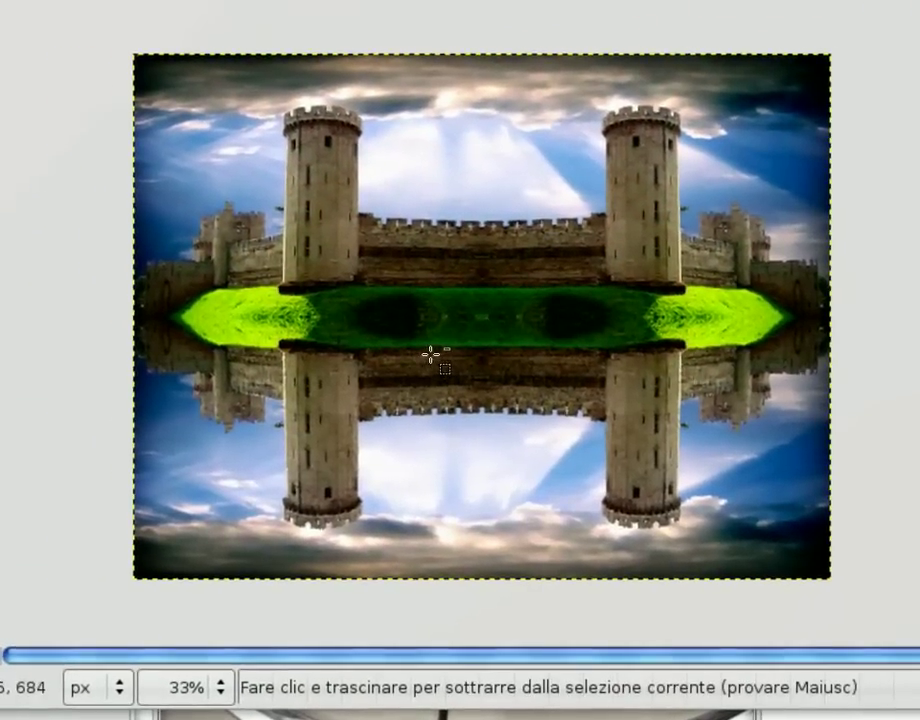
scroll(431, 355, "up", 1, "ctrl")
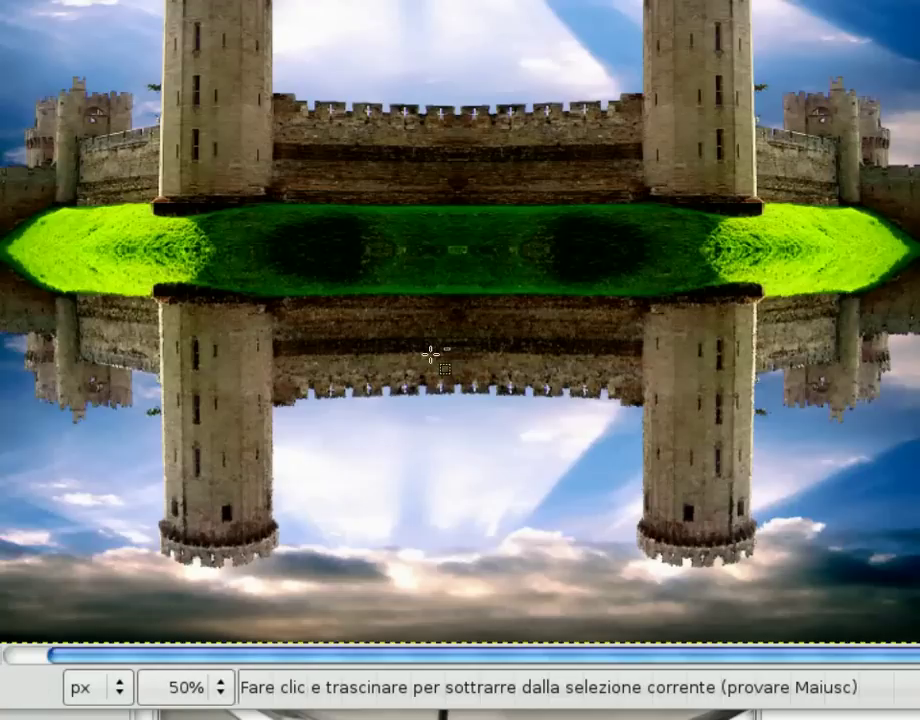
scroll(441, 293, "up", 1)
scroll(441, 293, "up", 2)
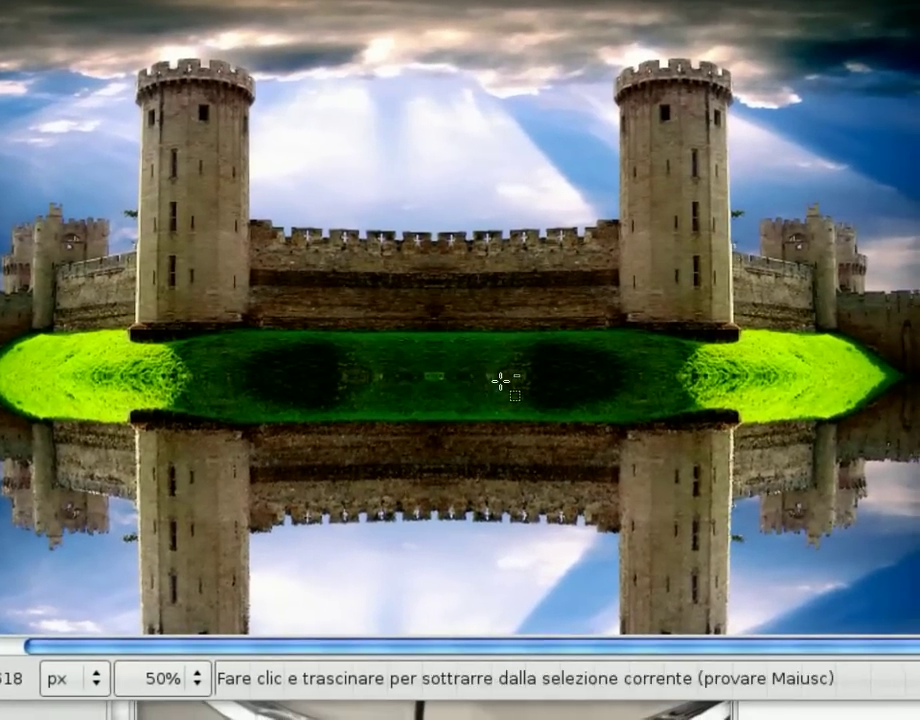
scroll(497, 378, "down", 1, "ctrl")
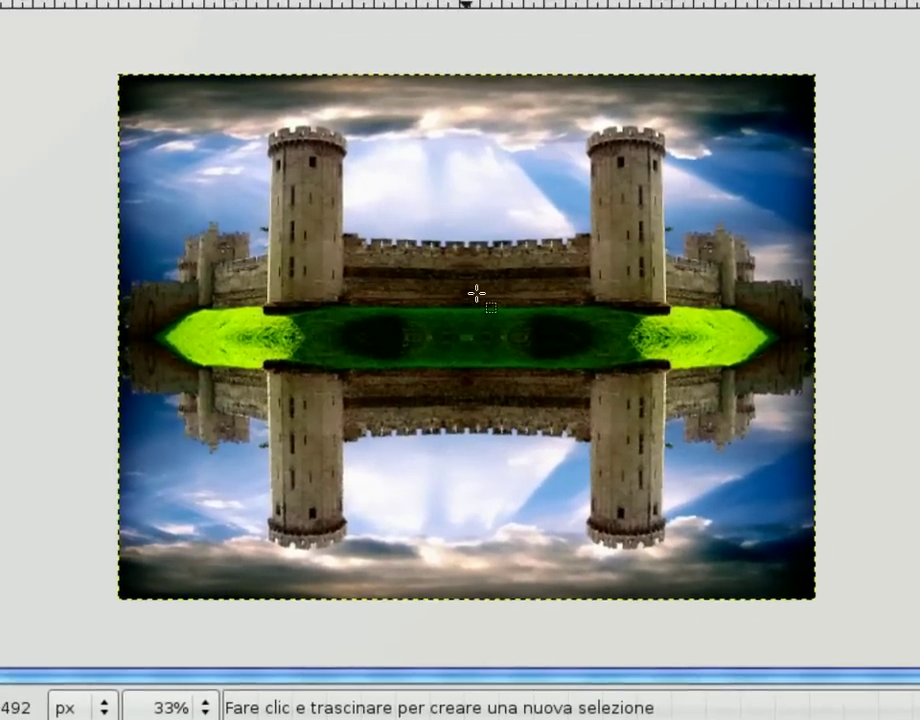